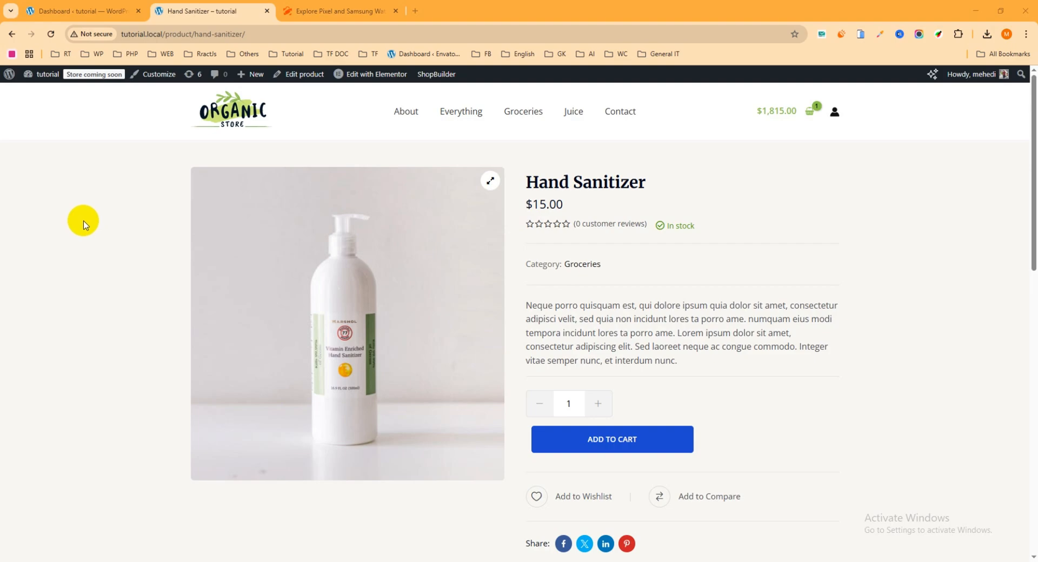
- Highlight the Hand Sanitizer's $15.00 price and its full description paragraph
scroll(93, 209, down, 3)
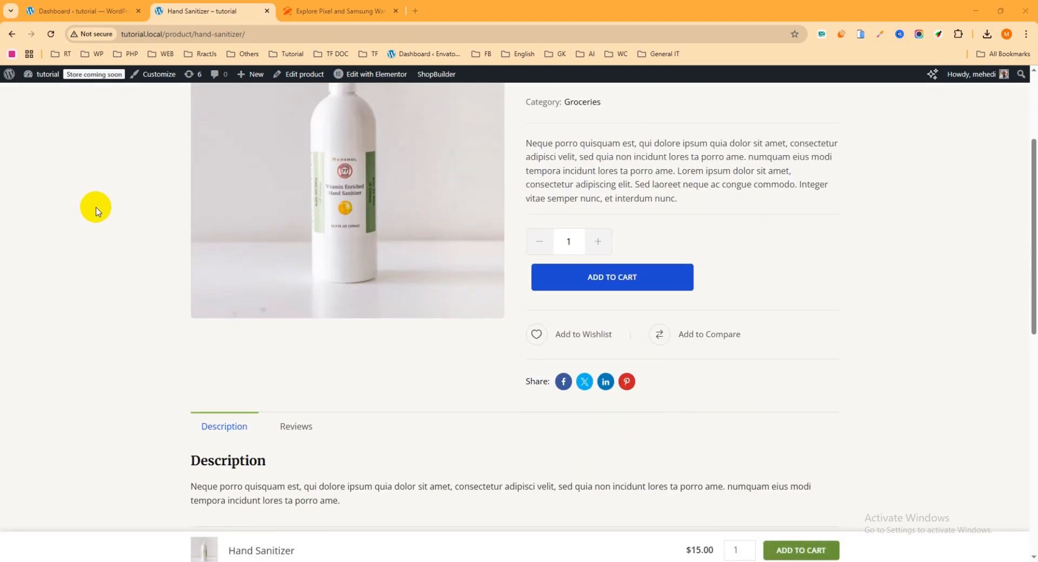
scroll(97, 211, up, 4)
scroll(98, 213, down, 1)
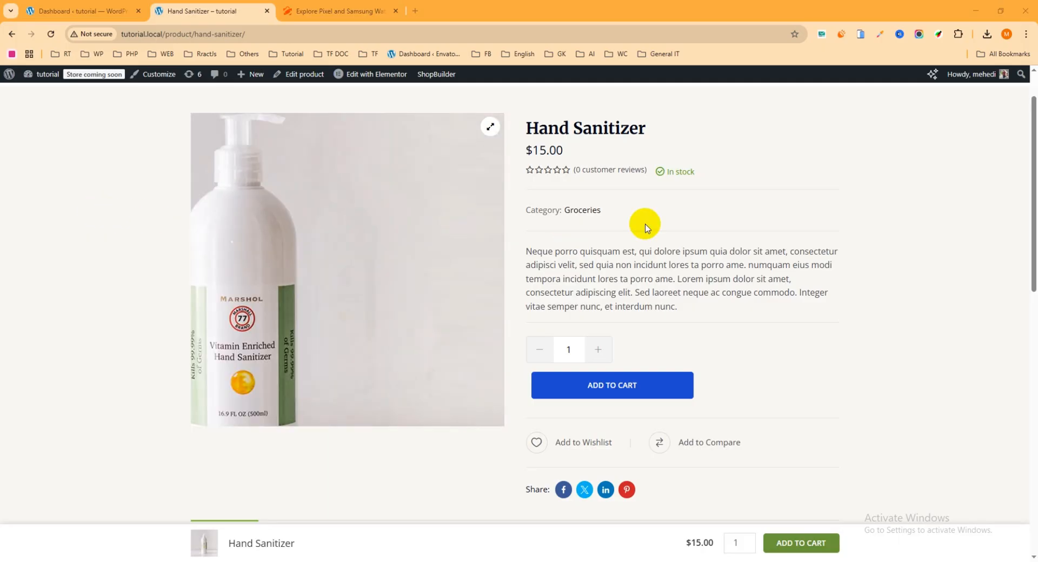
scroll(703, 216, up, 1)
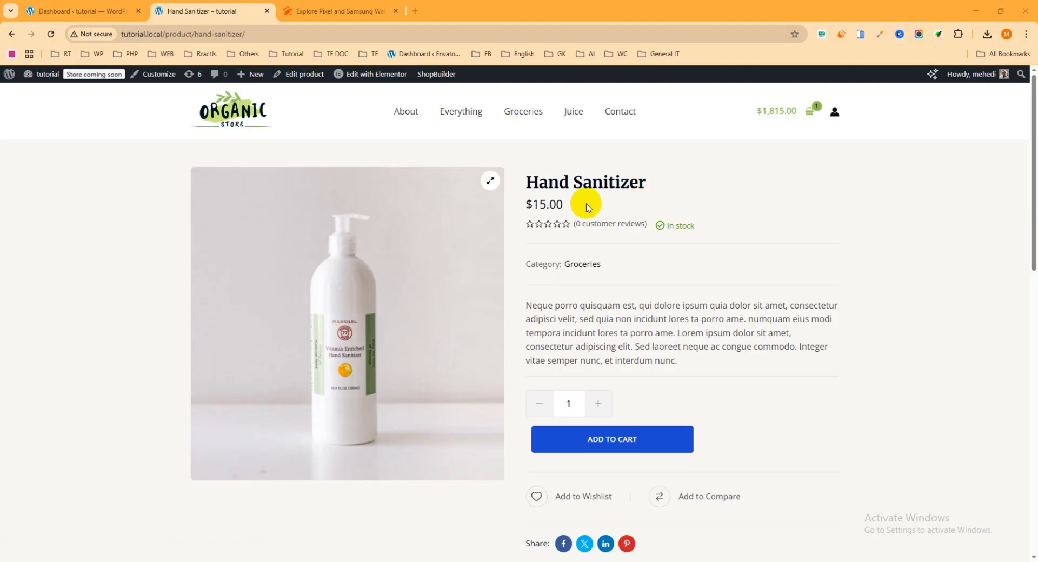
drag(582, 204, 526, 203)
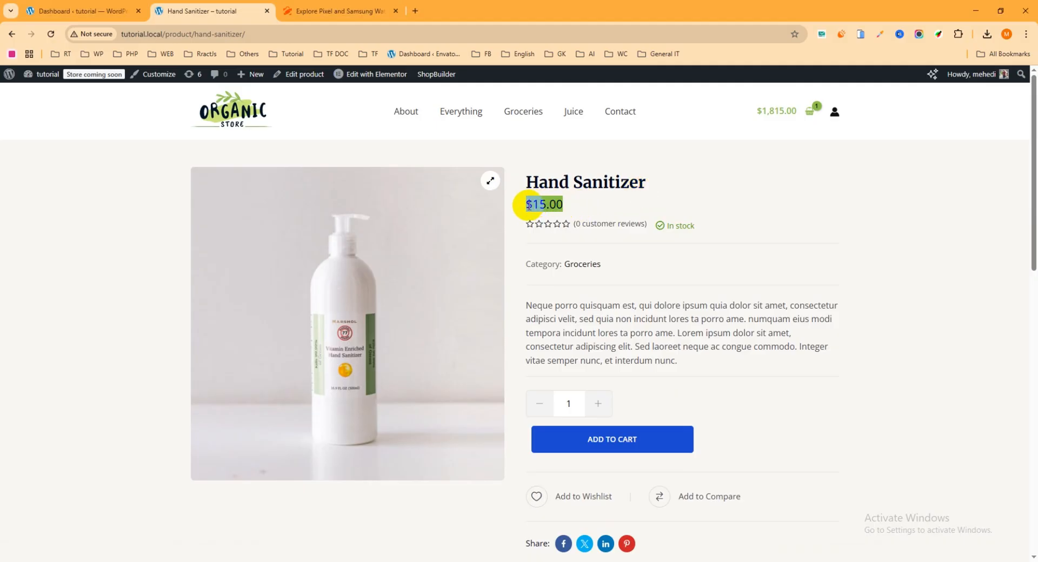
scroll(605, 234, down, 1)
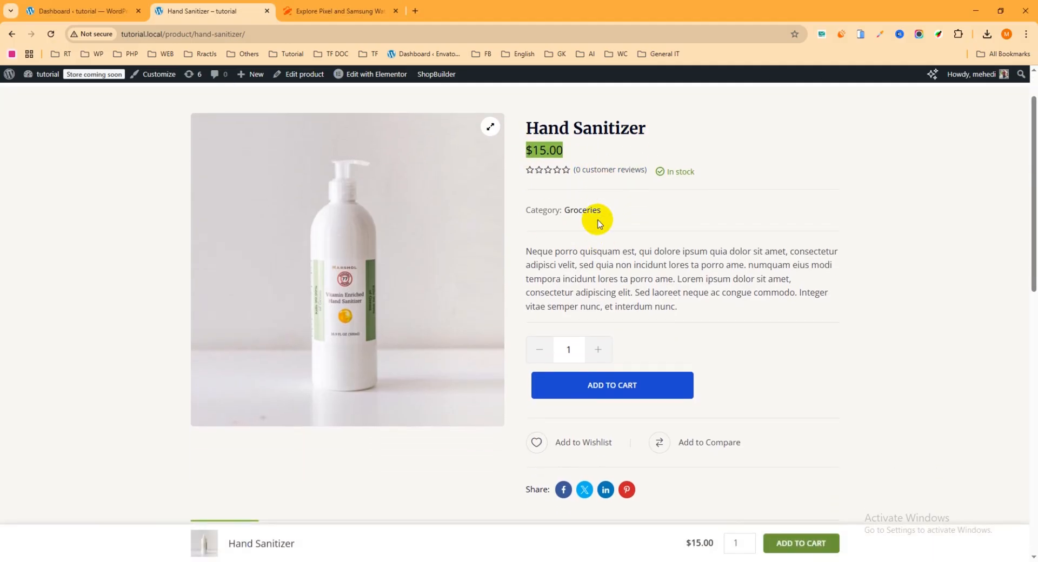
drag(690, 312, 521, 248)
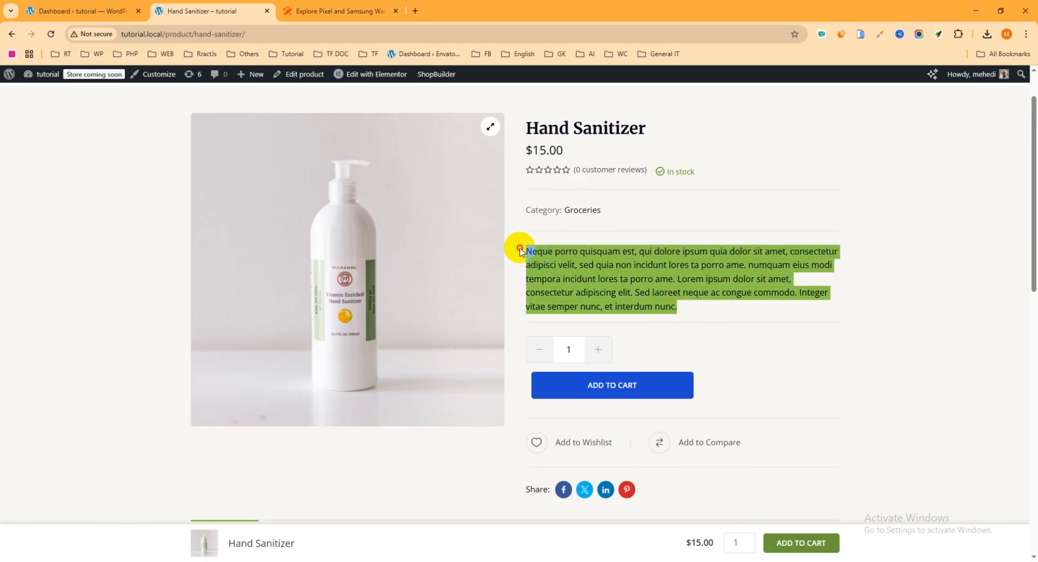
scroll(630, 253, down, 1)
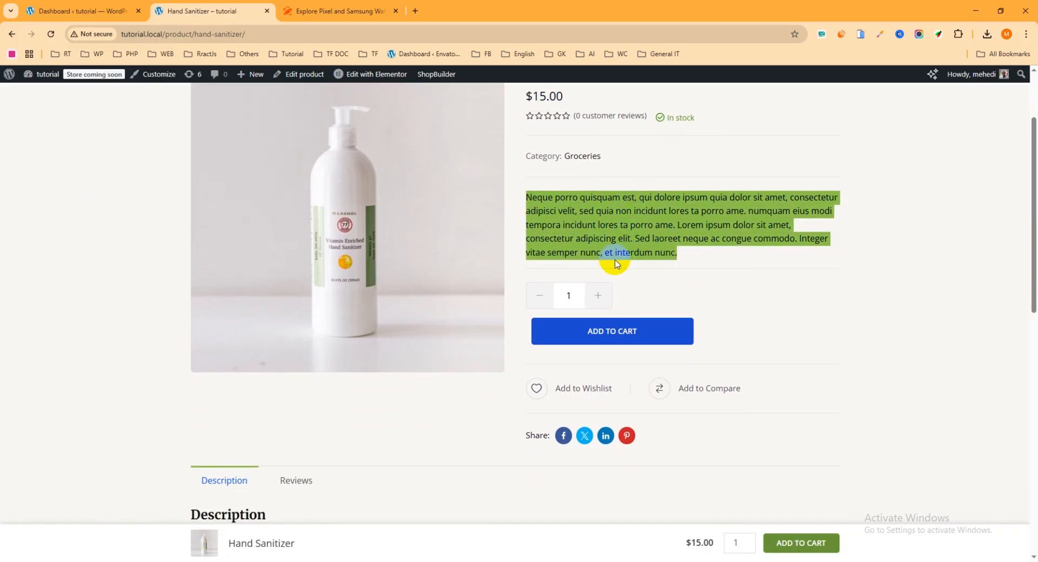
- Raise the quantity to 2, lower it back to 1, and add the Hand Sanitizer to the cart
click(599, 297)
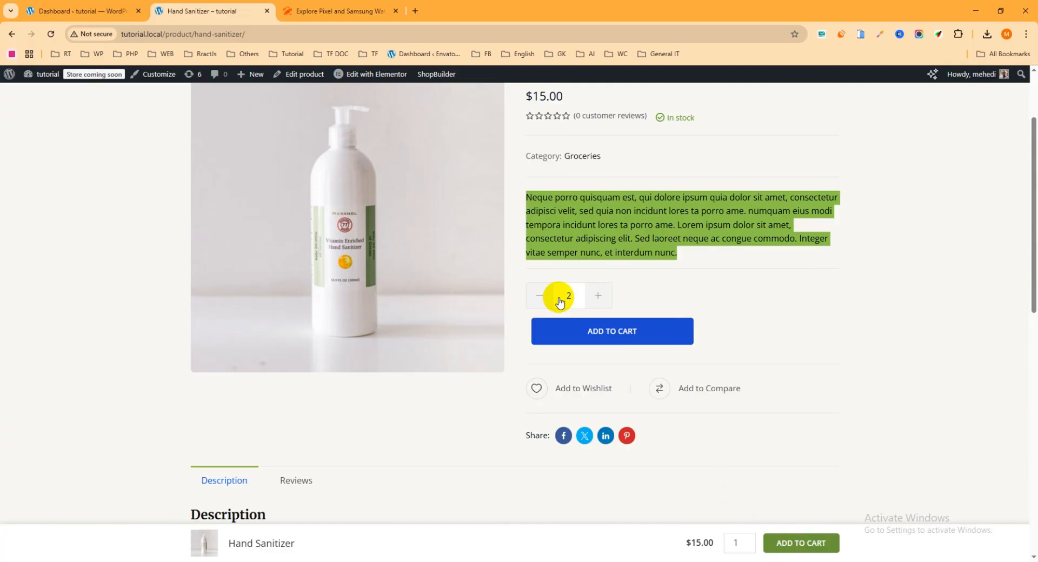
click(633, 291)
click(602, 297)
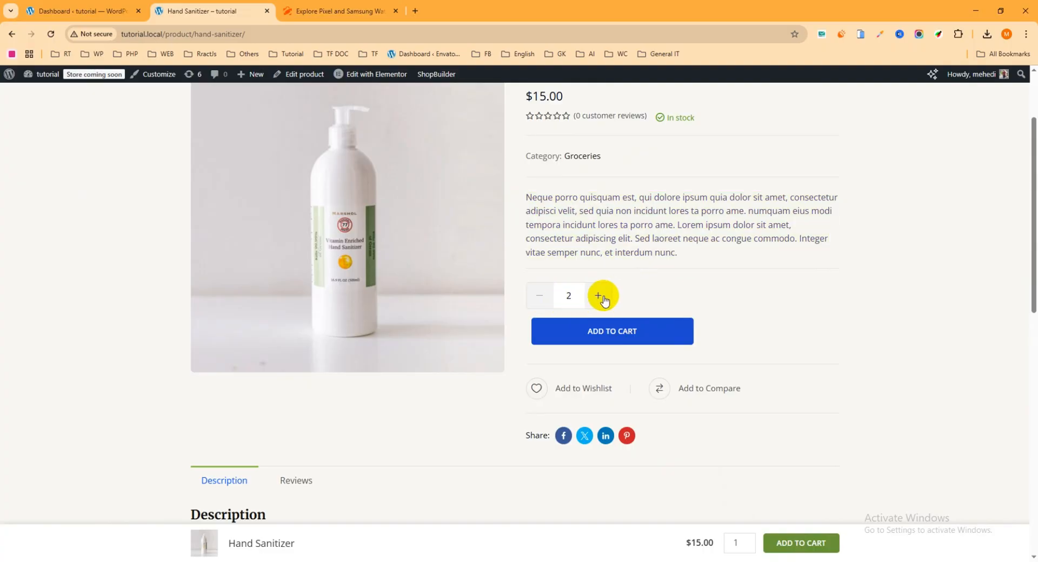
double_click(567, 296)
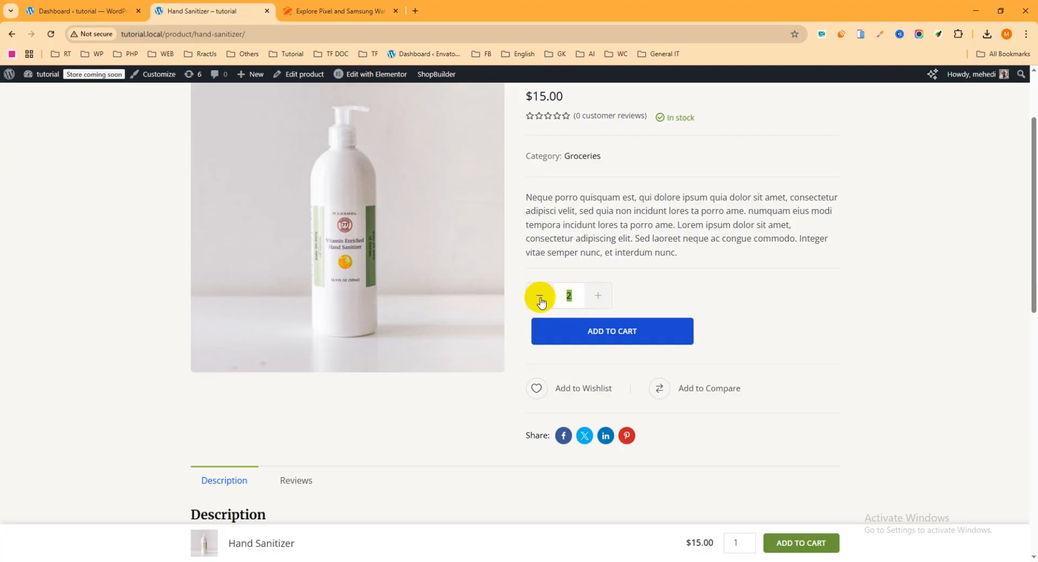
click(541, 298)
scroll(656, 295, down, 1)
click(609, 286)
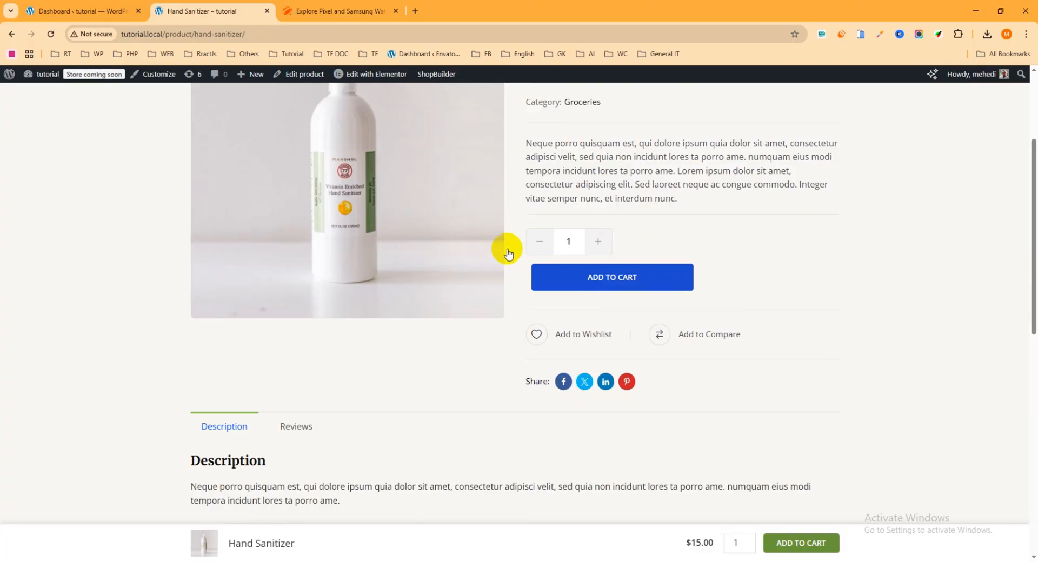
- Add the Hand Sanitizer to the cart again, then browse its Description and Related Products before returning to the top
scroll(385, 237, up, 1)
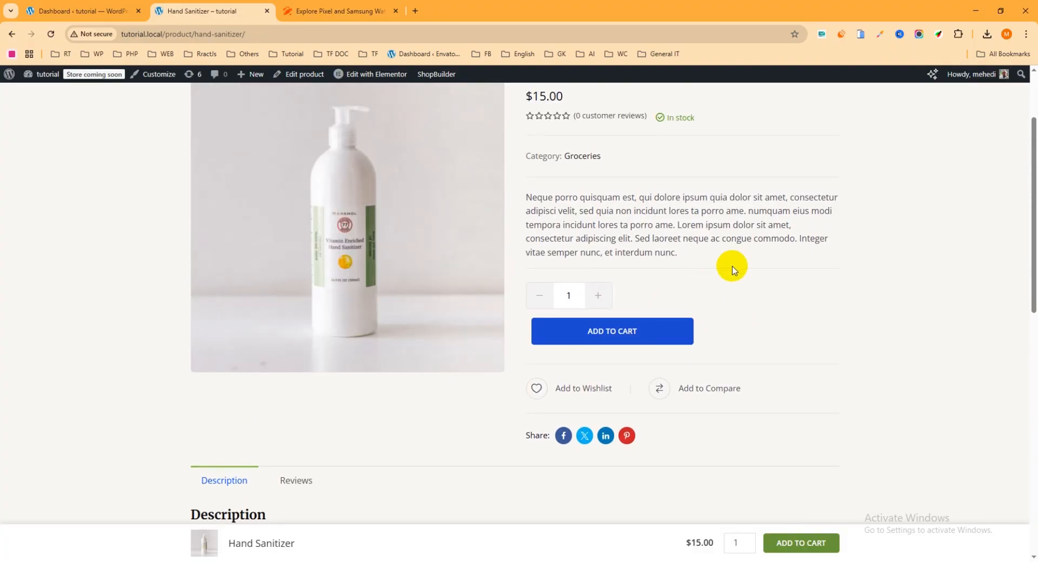
click(612, 337)
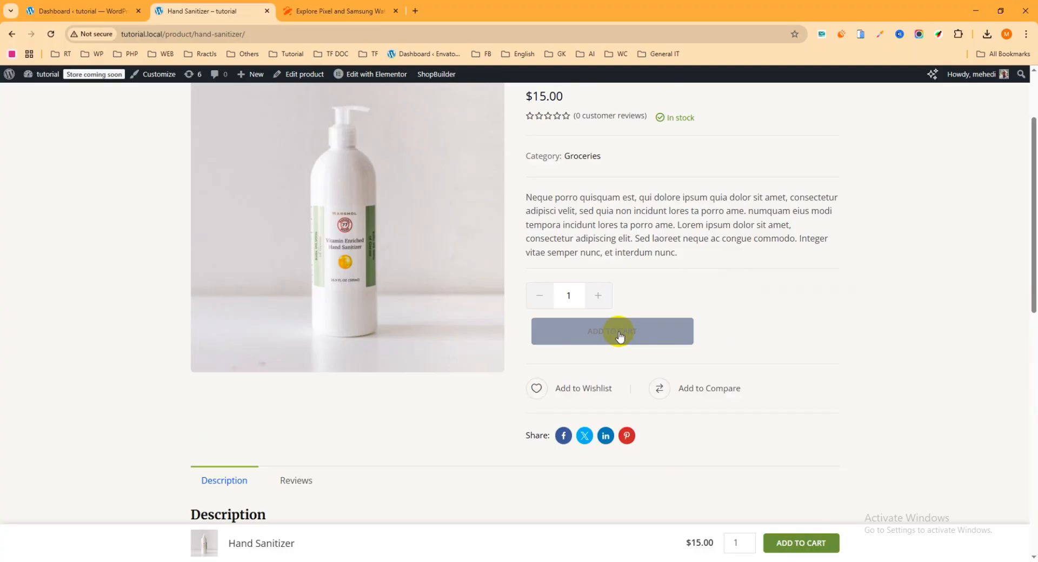
scroll(620, 337, down, 1)
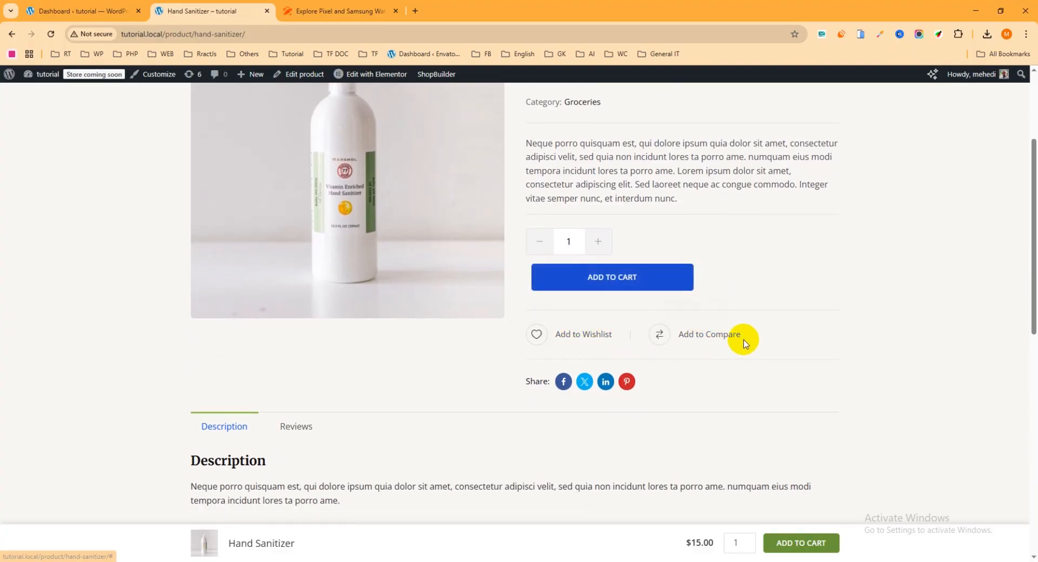
scroll(649, 325, down, 2)
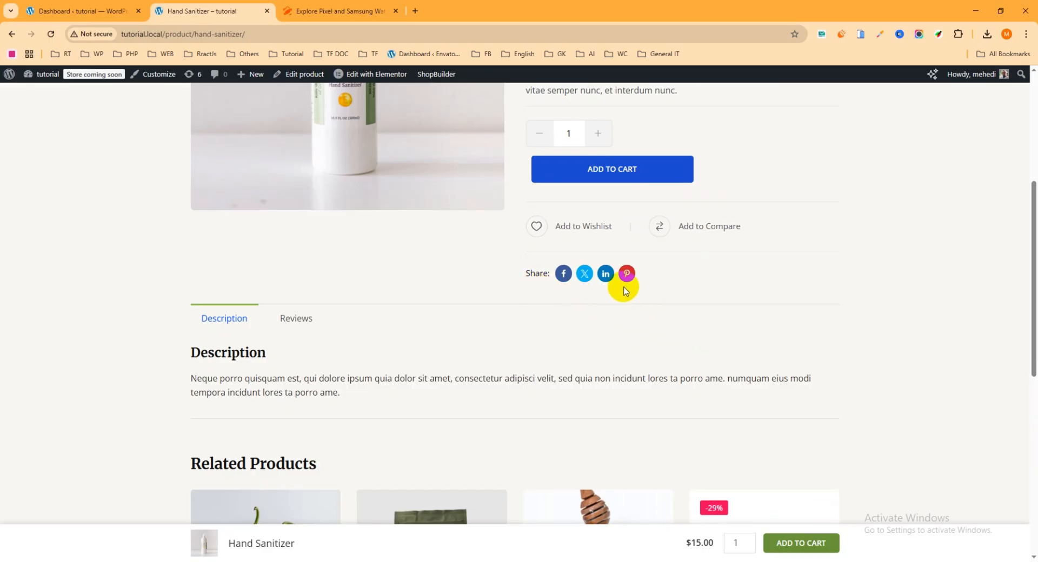
scroll(151, 282, down, 1)
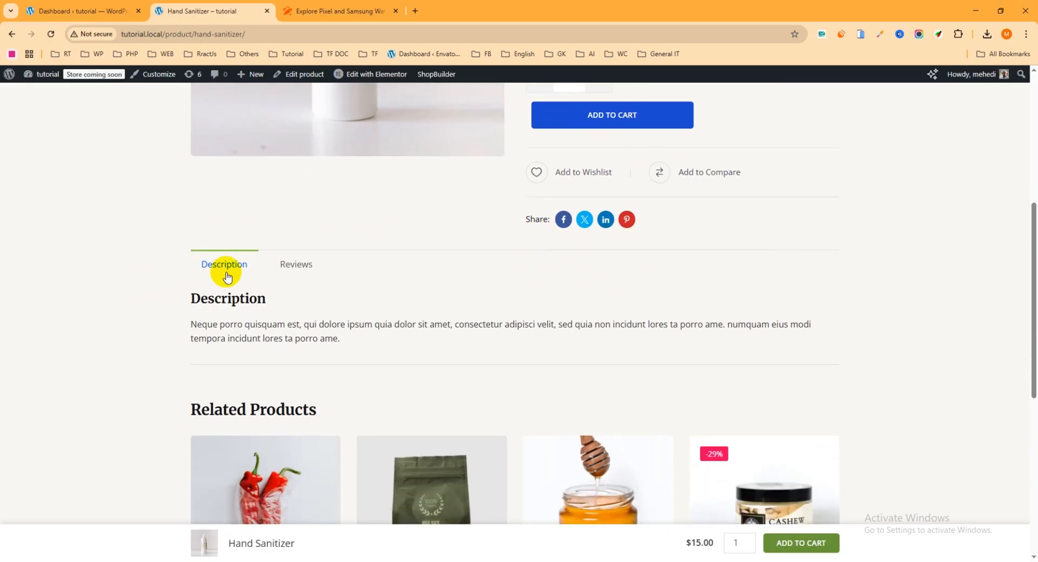
scroll(295, 321, down, 2)
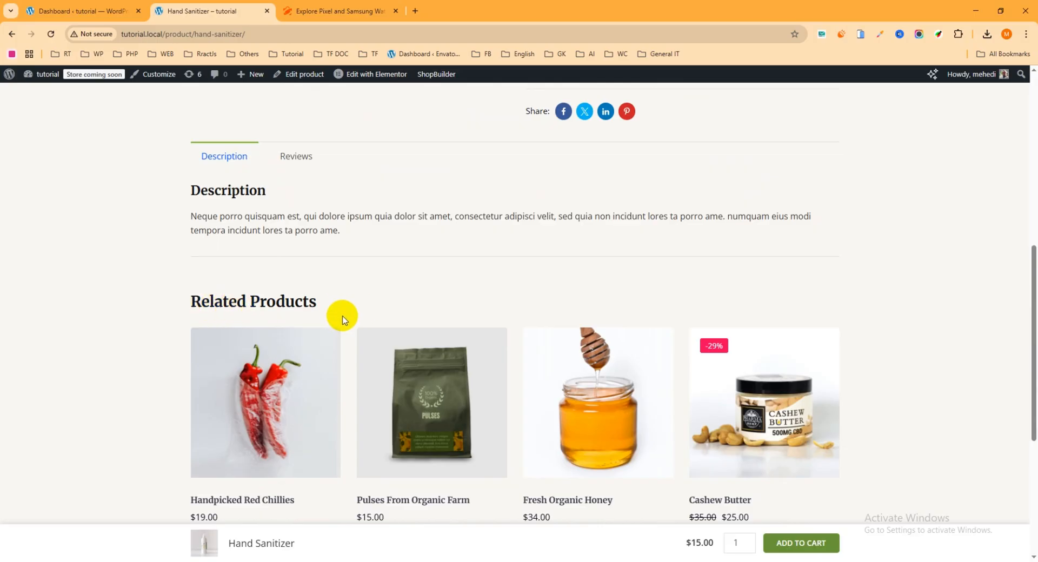
scroll(378, 322, down, 3)
scroll(410, 327, up, 4)
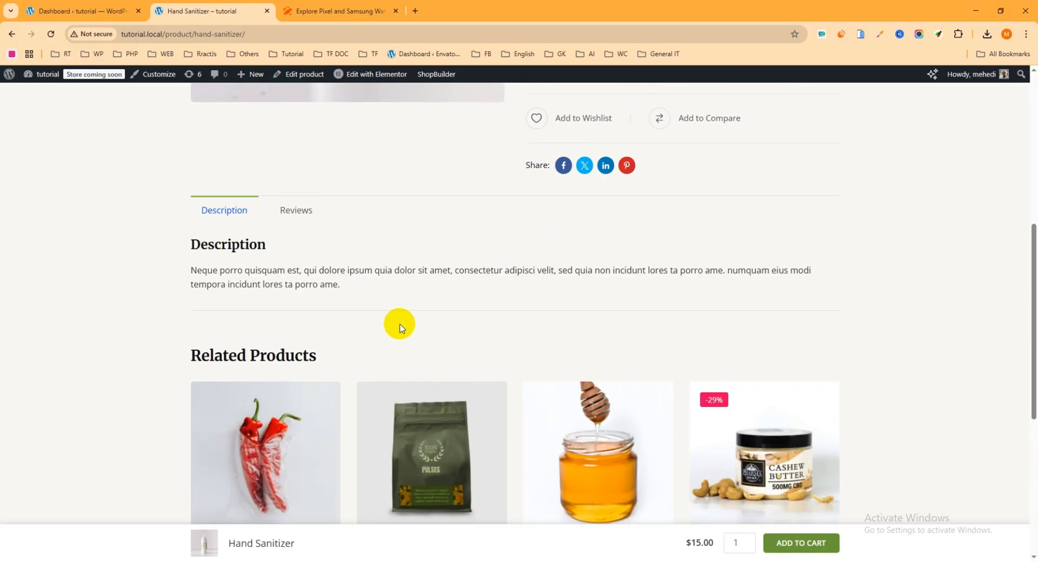
scroll(351, 311, up, 5)
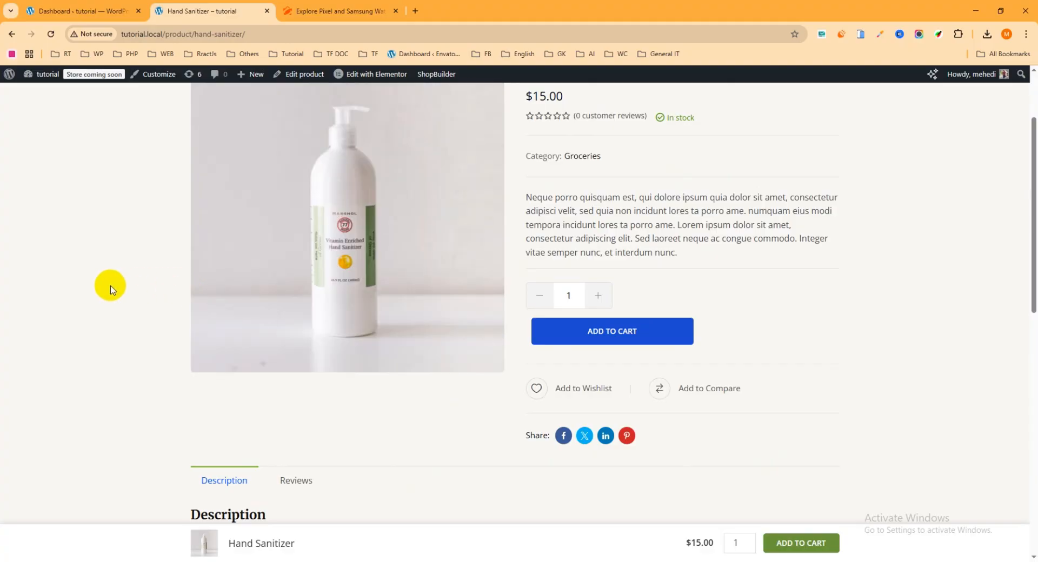
scroll(113, 291, up, 2)
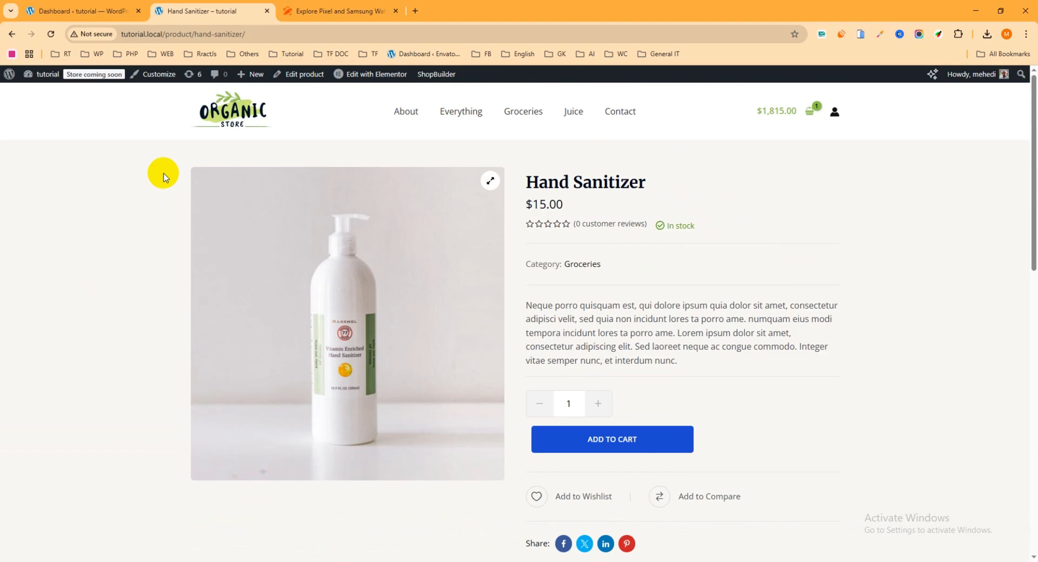
- From the WordPress admin dashboard, start a new product via Products > Add new product
click(111, 11)
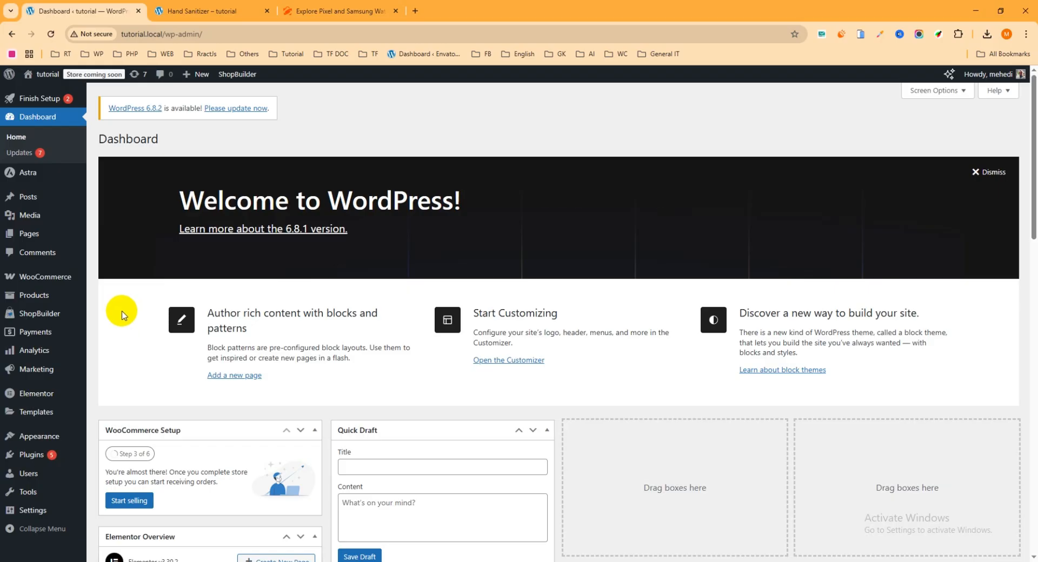
mouse_move(84, 294)
mouse_move(37, 302)
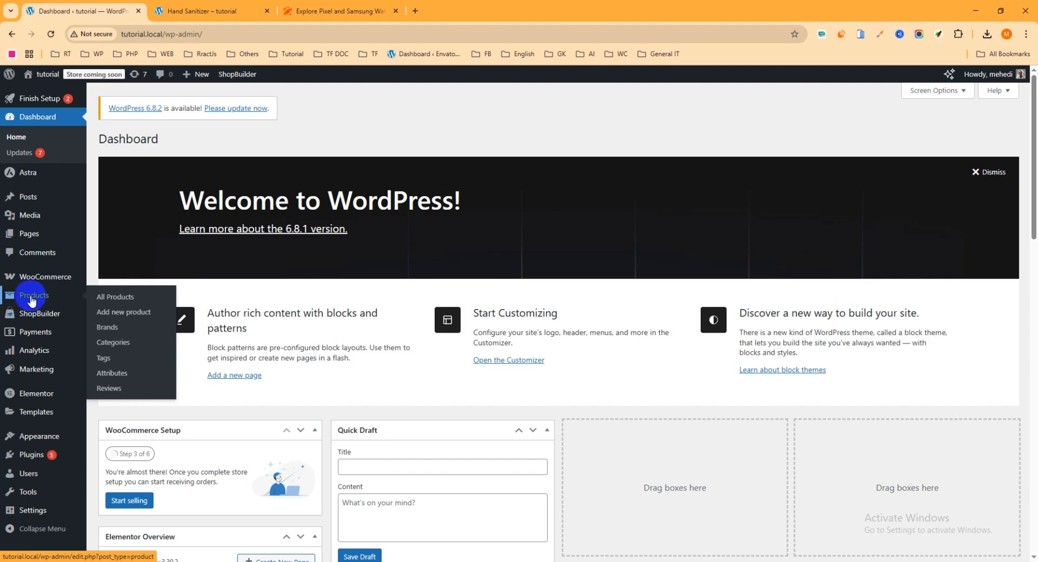
click(120, 317)
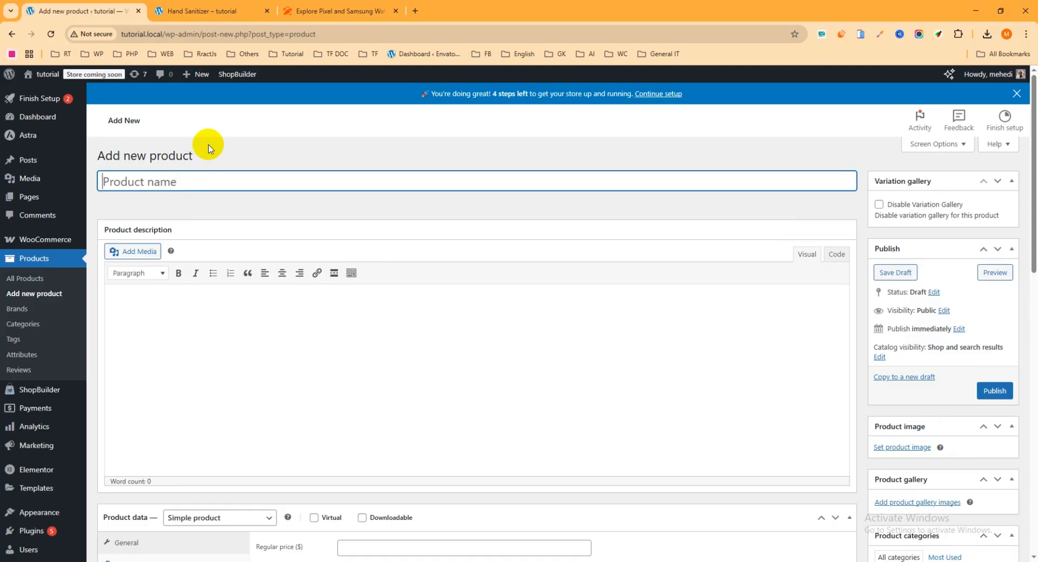
- Copy the demo watch product's title and paste it as the new product's name
click(359, 10)
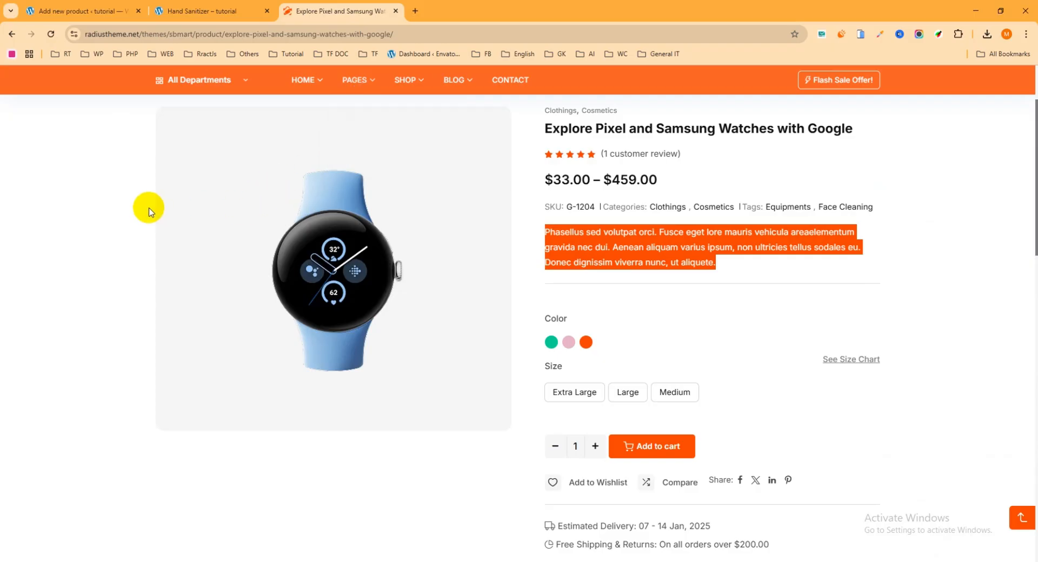
scroll(147, 210, up, 2)
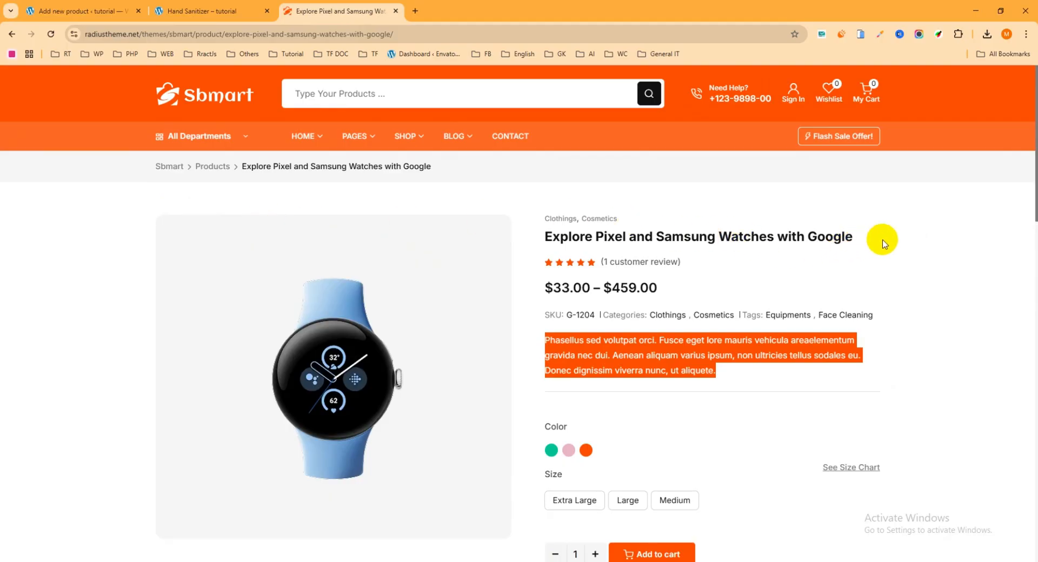
drag(882, 238, 528, 236)
key(ctrl+c)
click(114, 11)
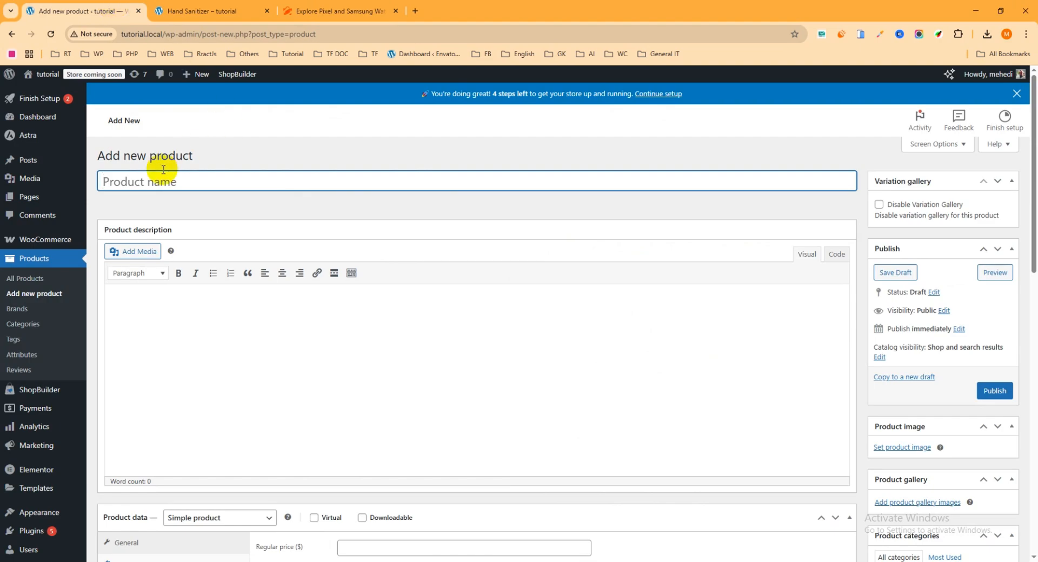
key(ctrl+v)
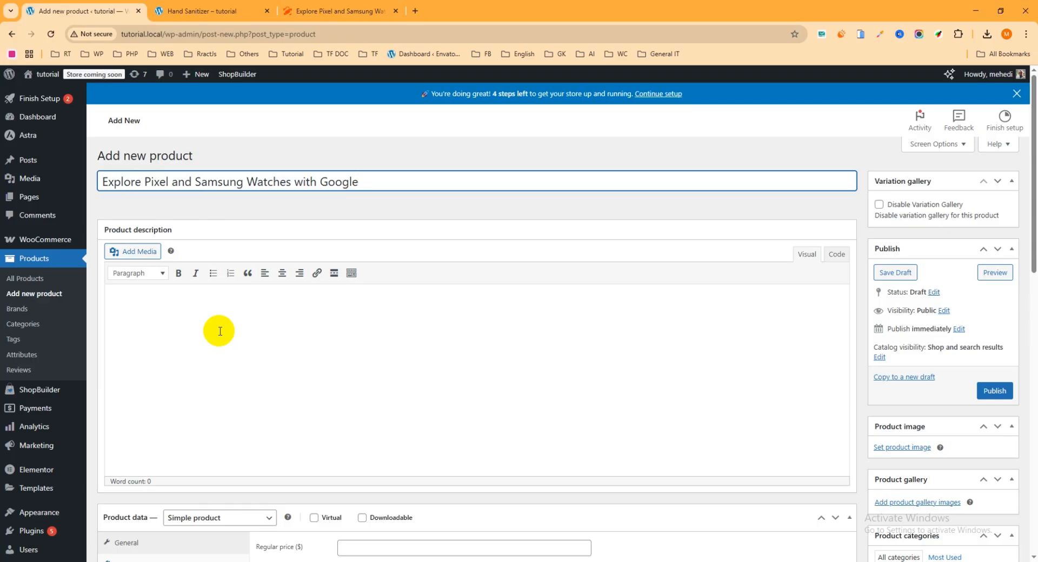
- Copy the demo product's Description paragraph and place the cursor in the new product's empty description
click(328, 11)
scroll(460, 249, down, 6)
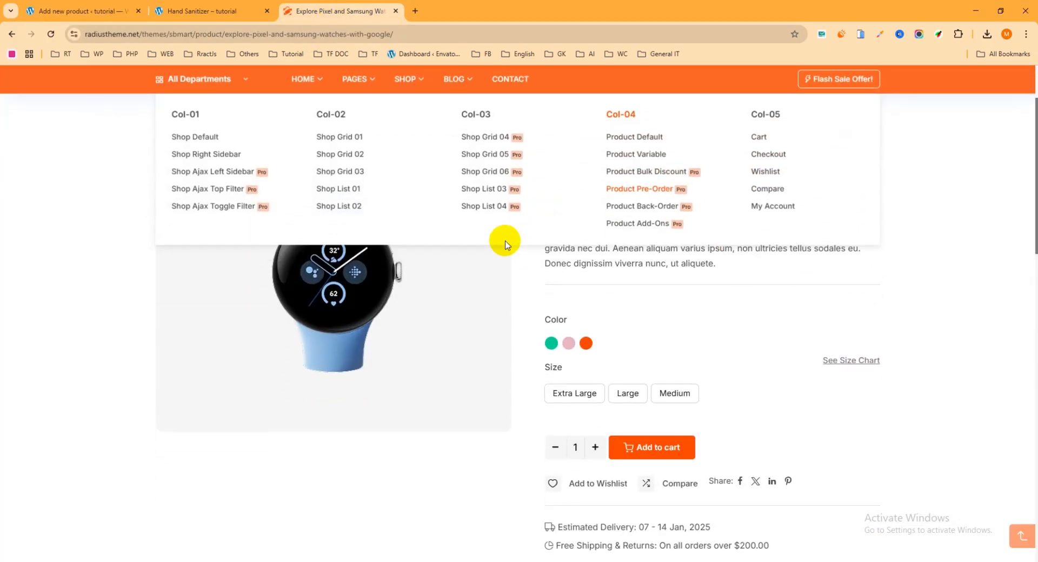
scroll(431, 258, down, 3)
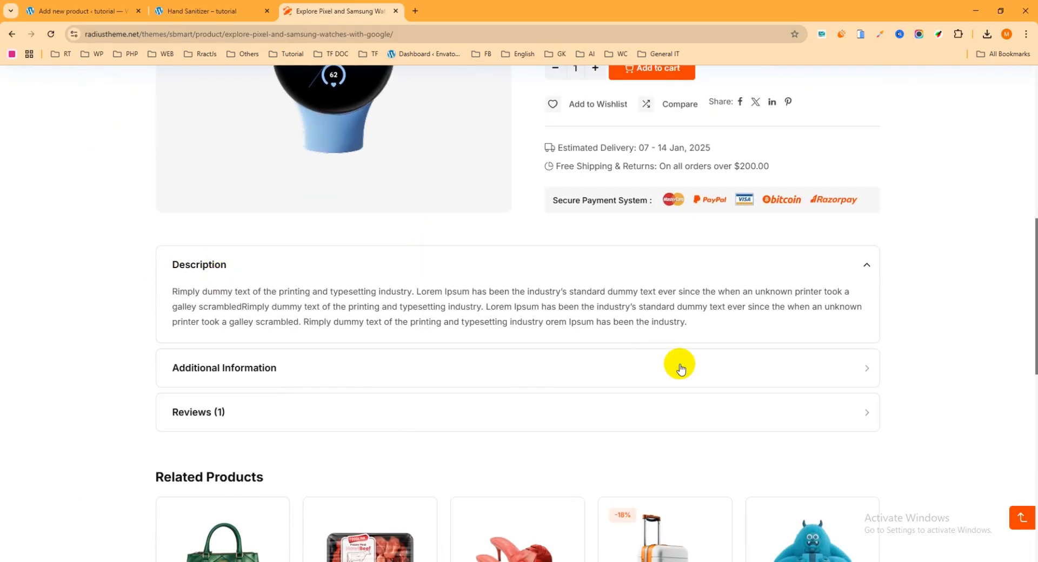
triple_click(368, 287)
key(ctrl+c)
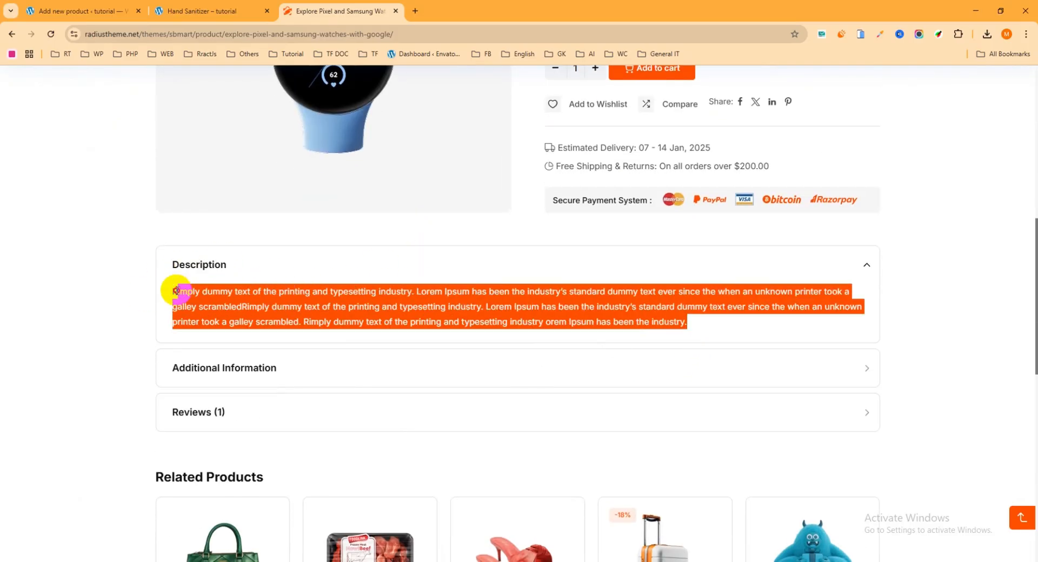
click(106, 11)
click(163, 310)
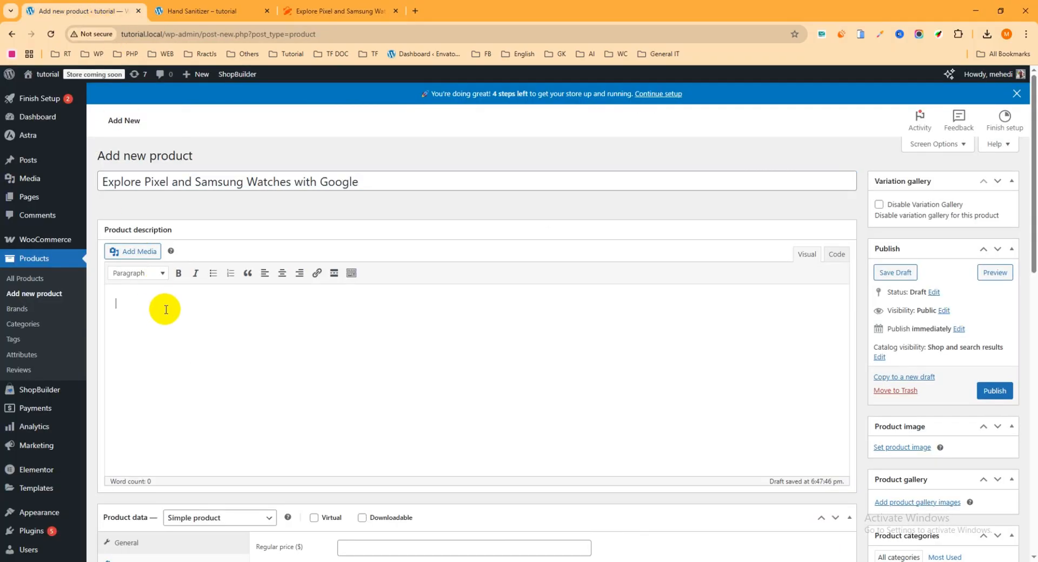
- Paste the copied paragraph into the description and keep the product type as Simple product
key(ctrl+v)
scroll(255, 294, down, 3)
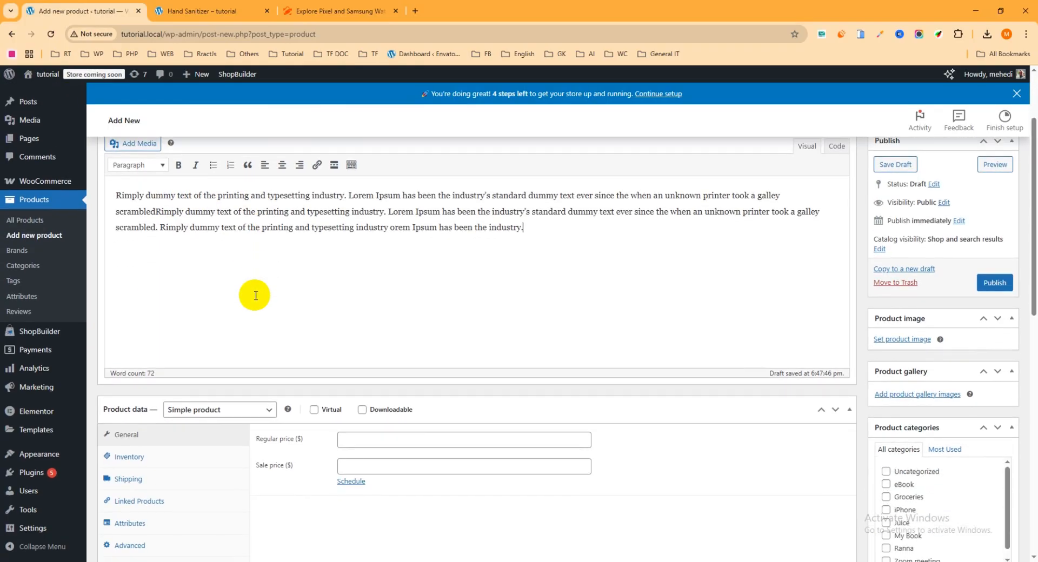
scroll(258, 294, down, 1)
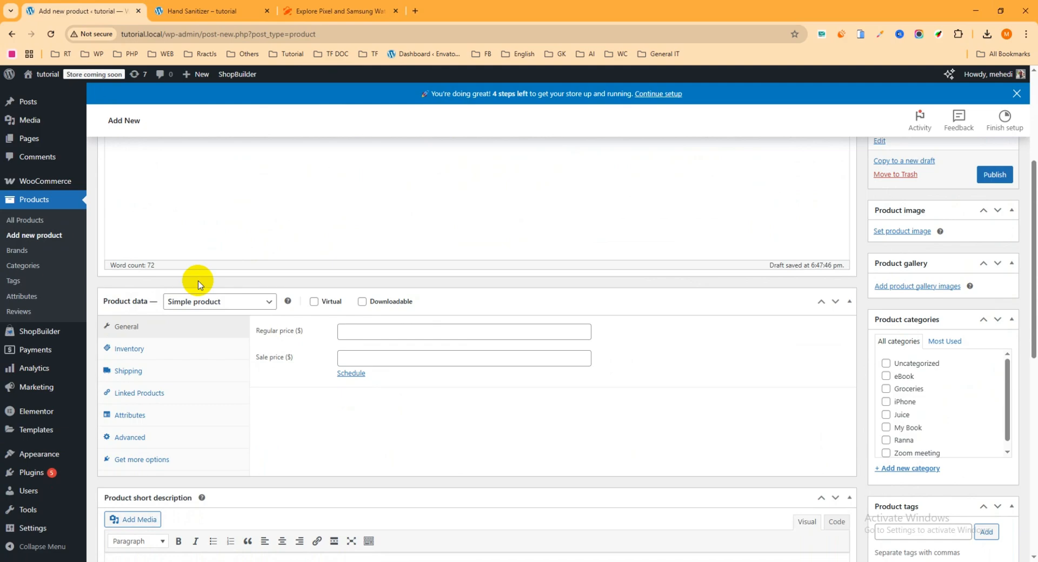
click(269, 303)
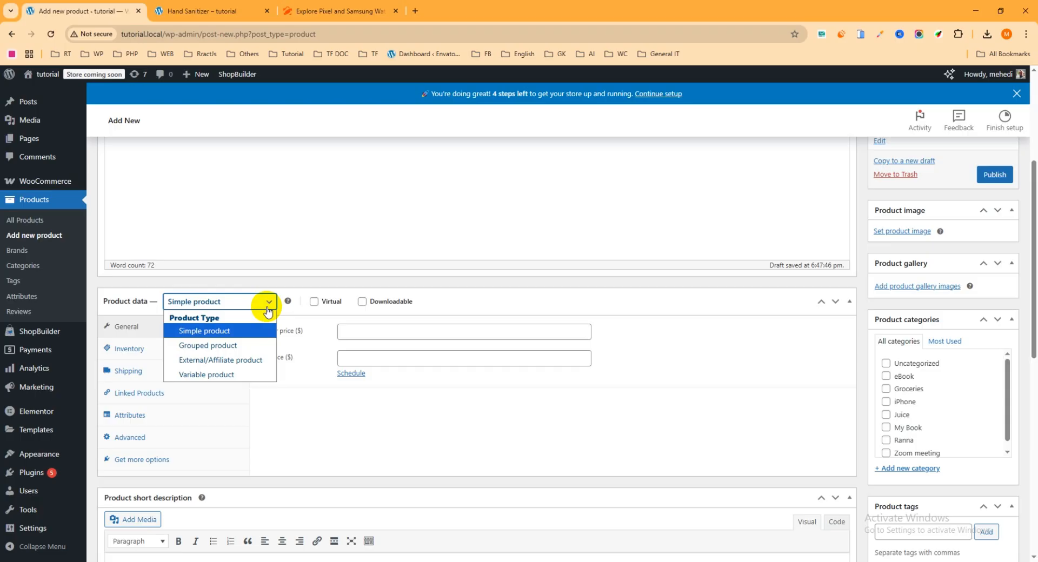
click(215, 338)
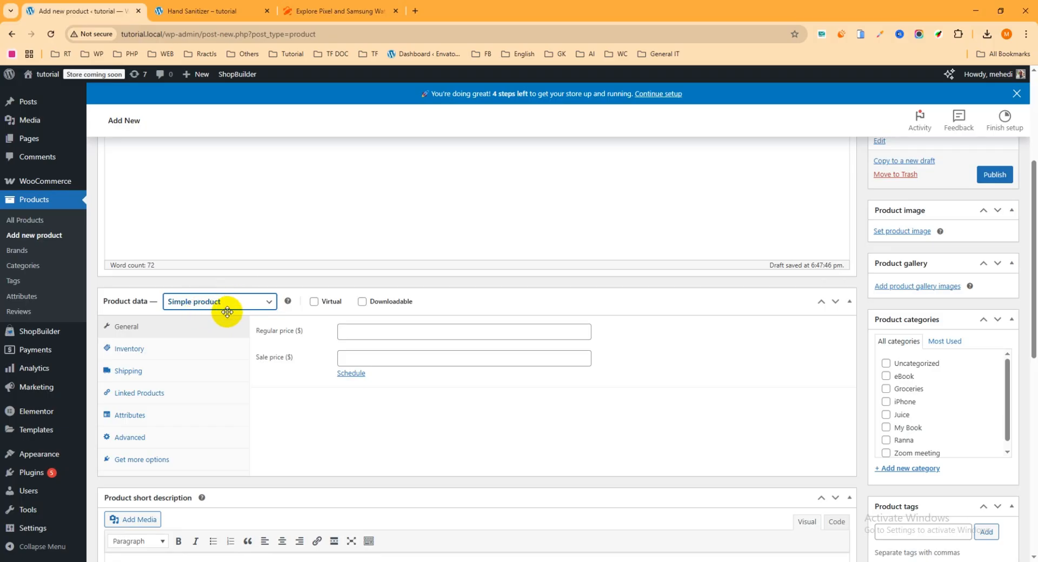
click(146, 331)
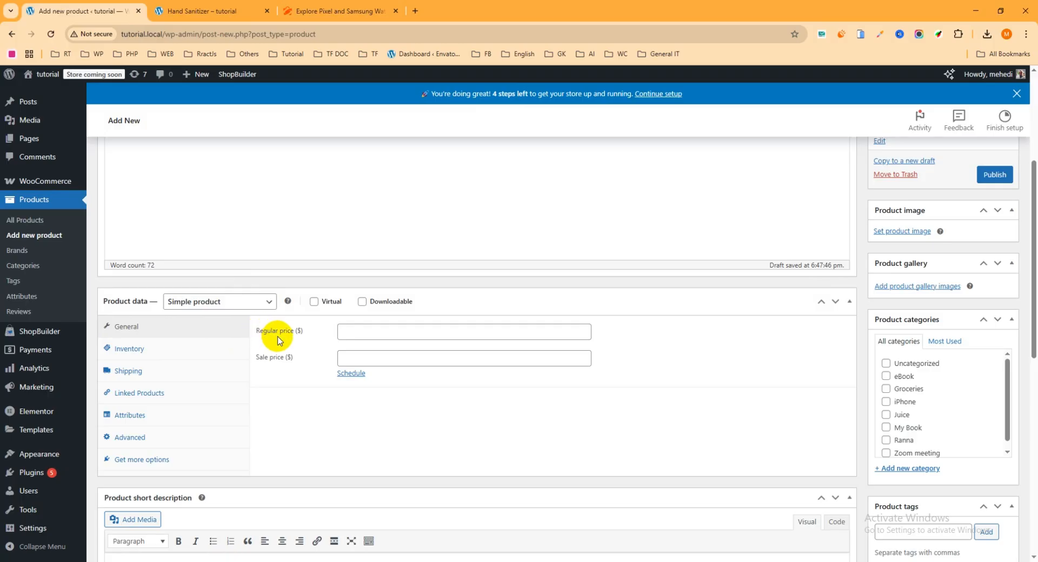
- Set regular price 500 and sale price 450, leaving the sale schedule dates off
click(363, 335)
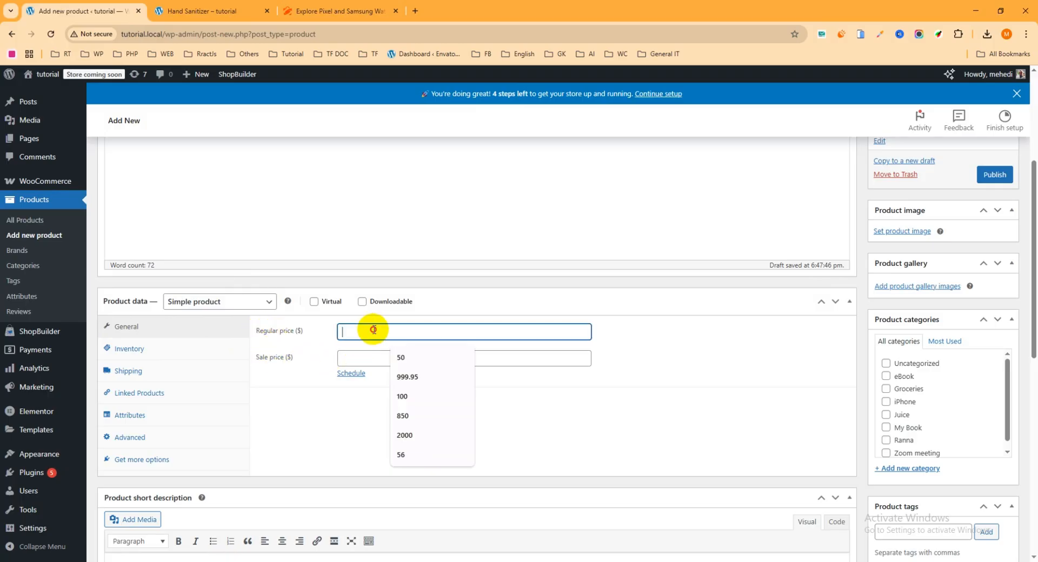
text(5)
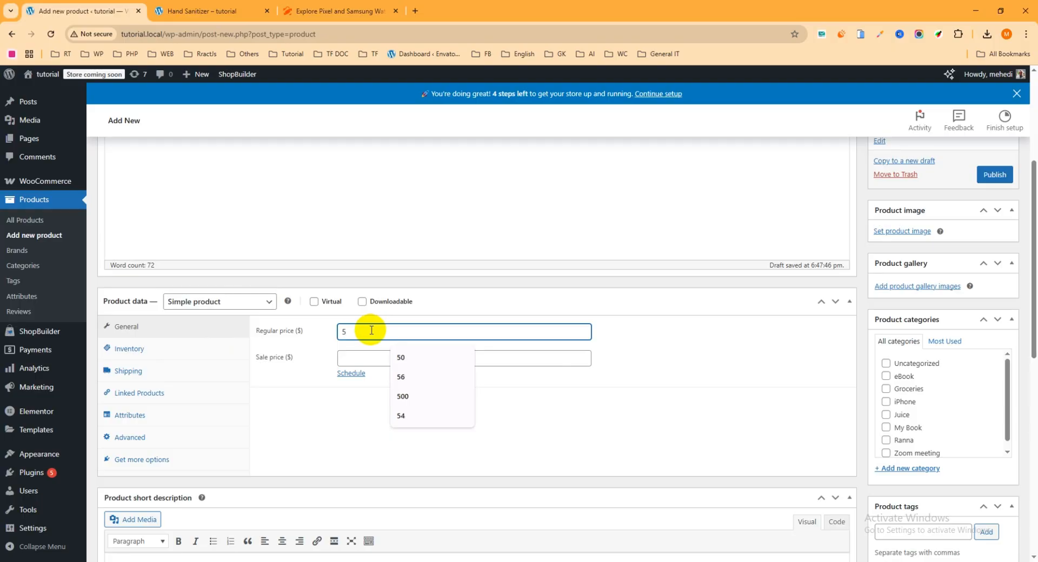
text(00)
click(366, 361)
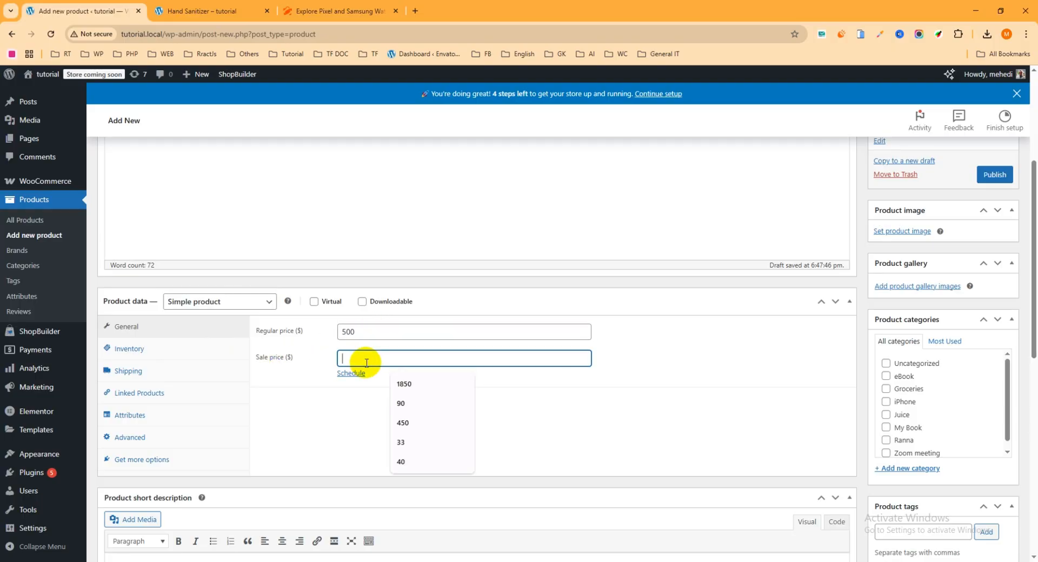
text(45)
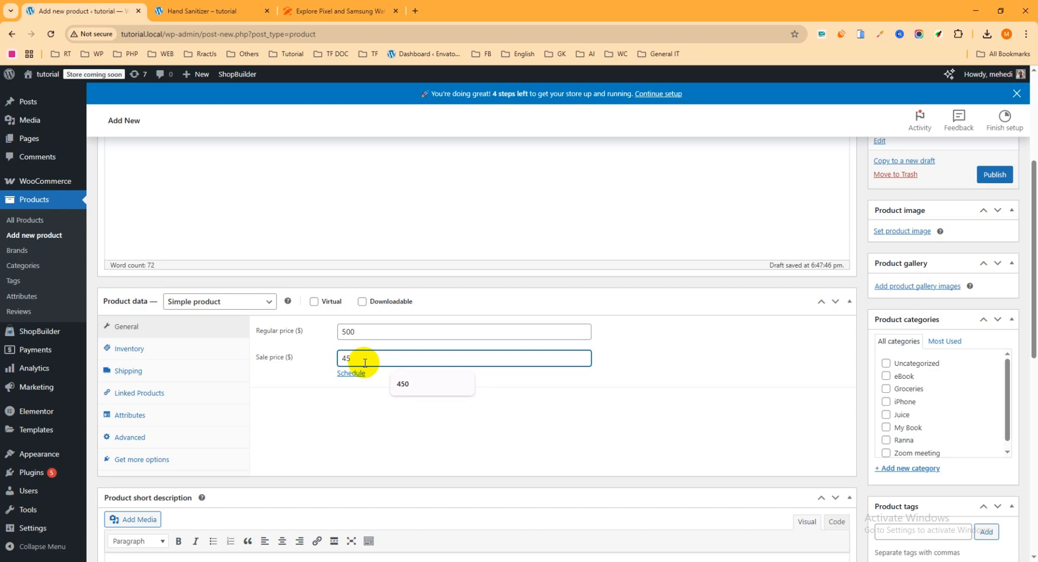
text(0)
click(352, 373)
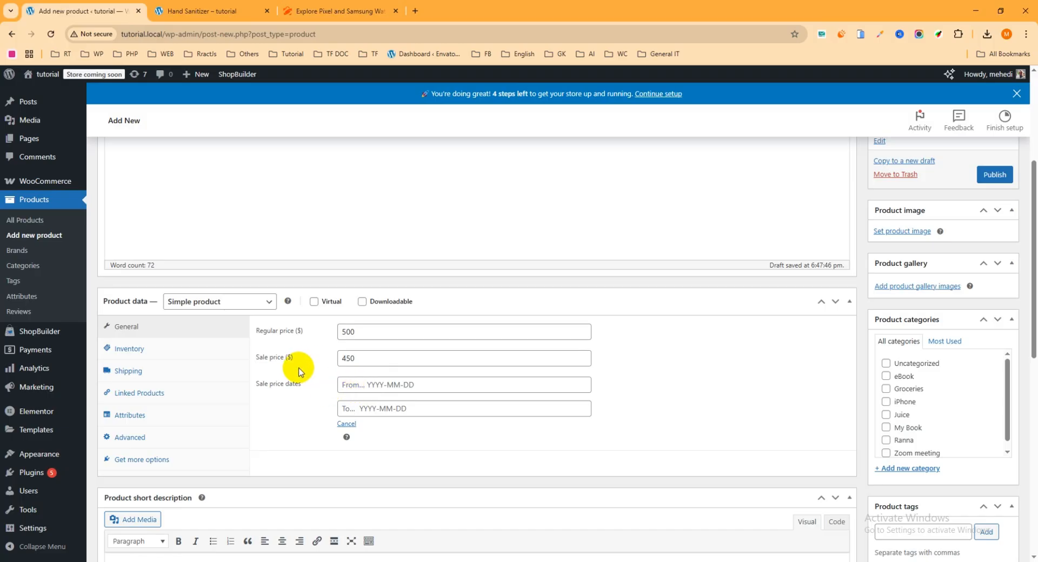
click(347, 424)
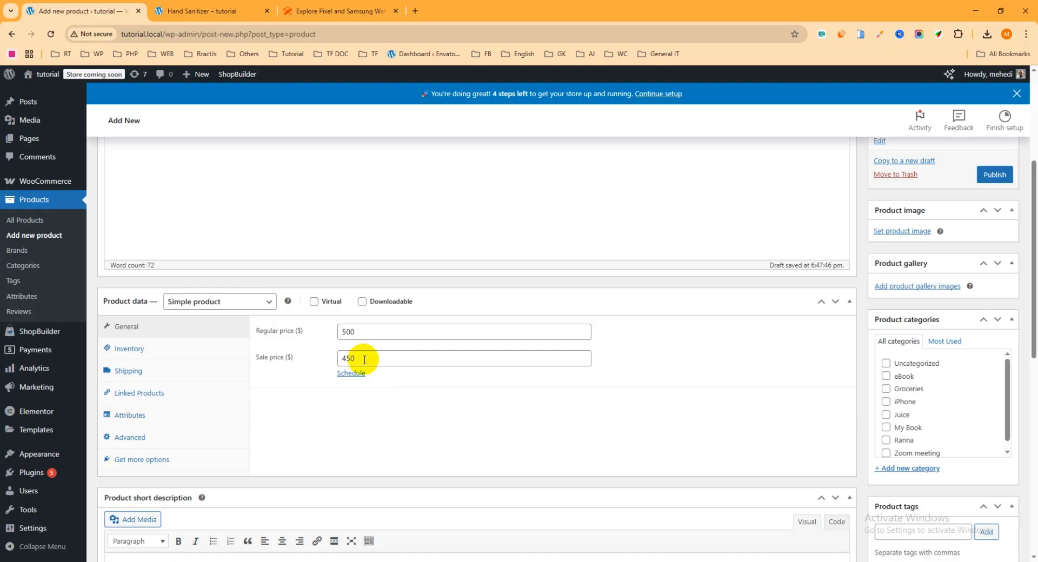
- In Inventory, enable stock tracking with quantity 50 and a low stock threshold of 5
click(131, 351)
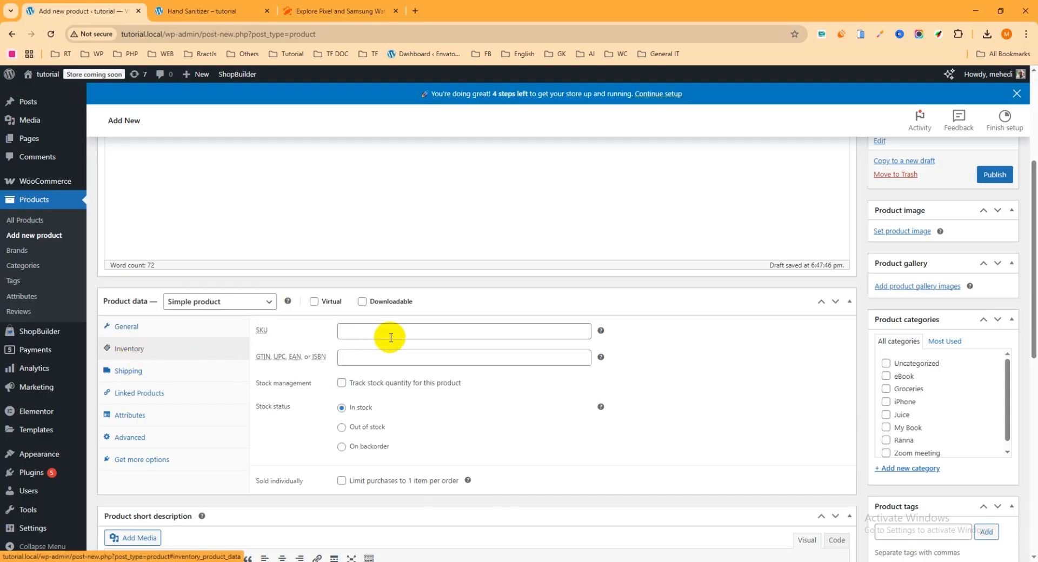
click(365, 331)
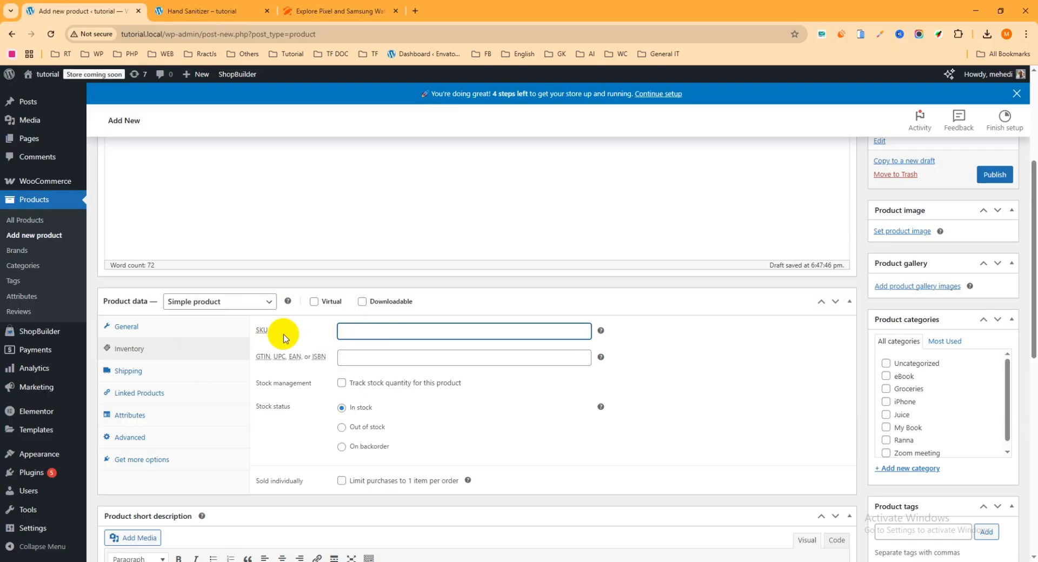
scroll(297, 343, down, 2)
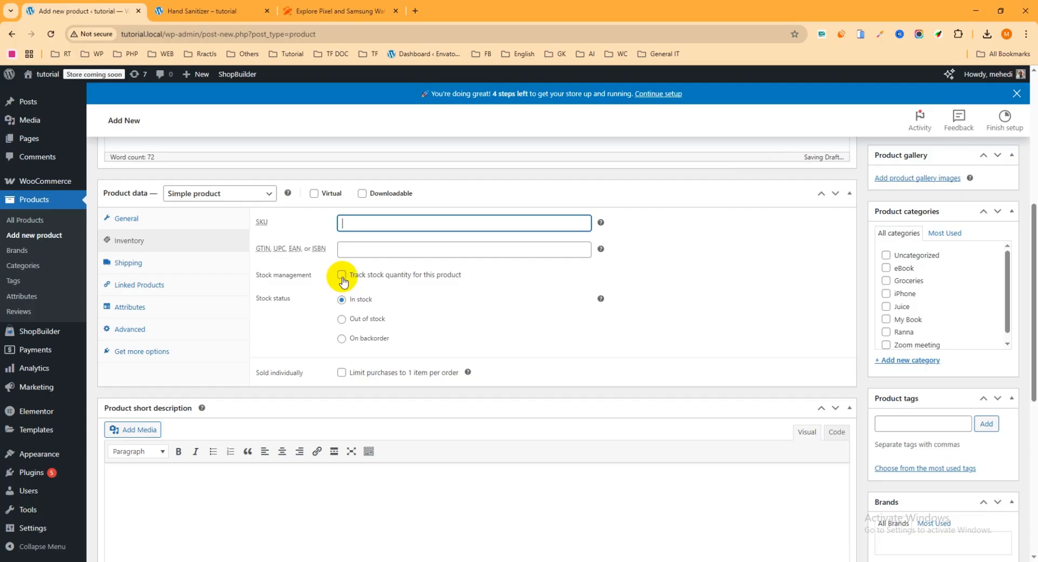
click(342, 276)
double_click(371, 299)
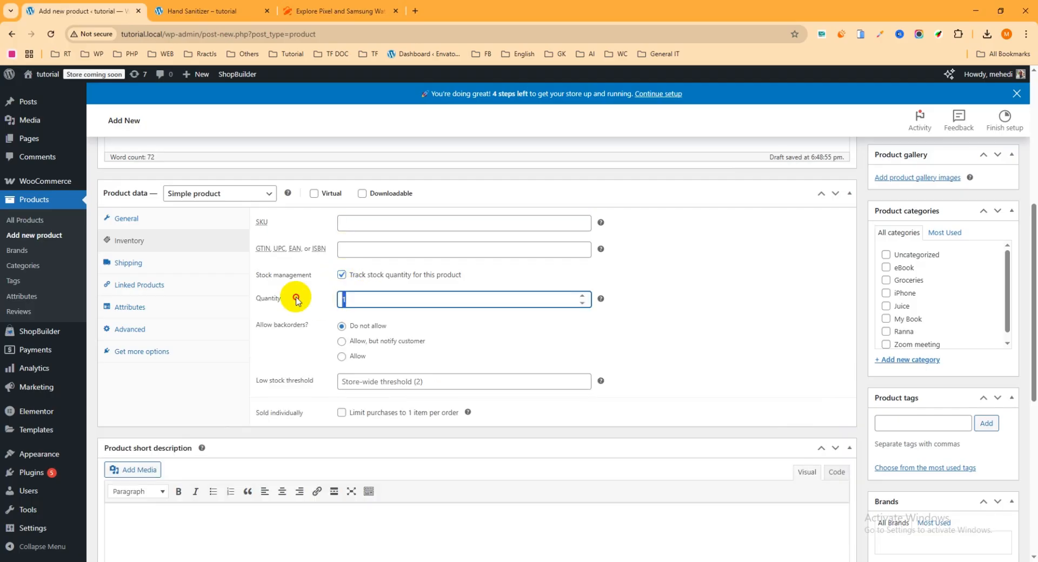
text(50)
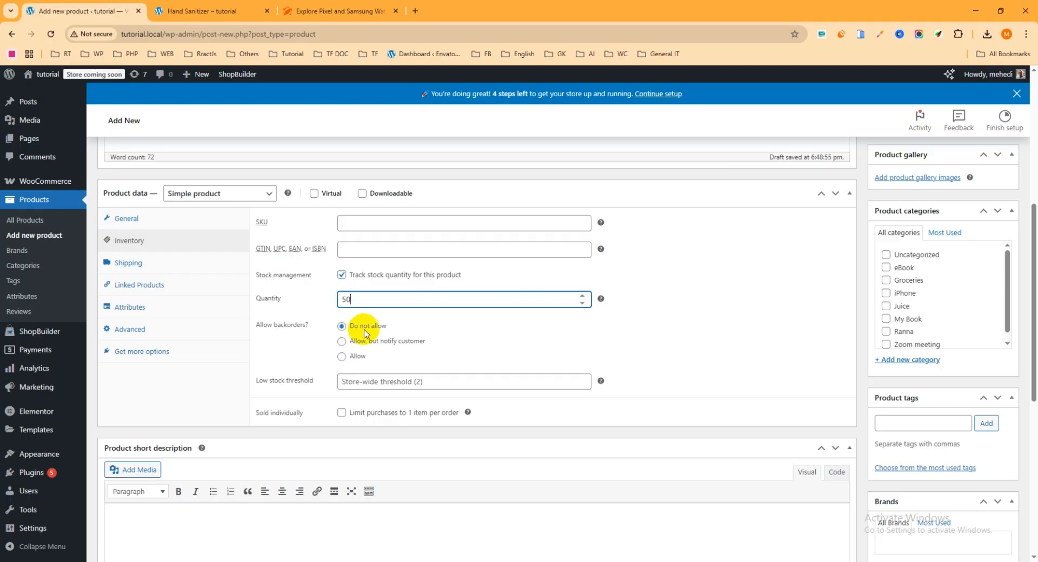
scroll(390, 330, down, 1)
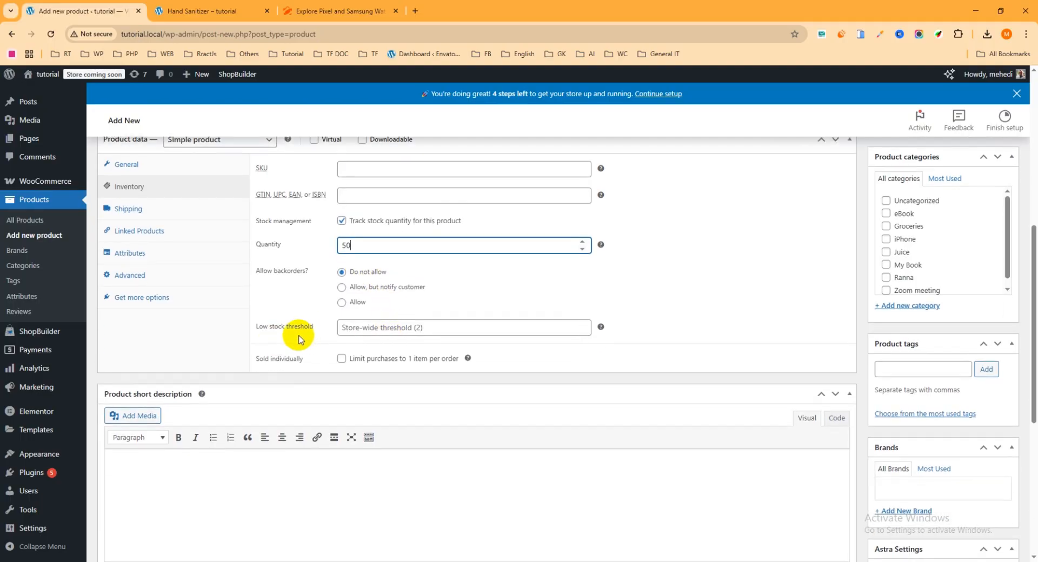
click(396, 326)
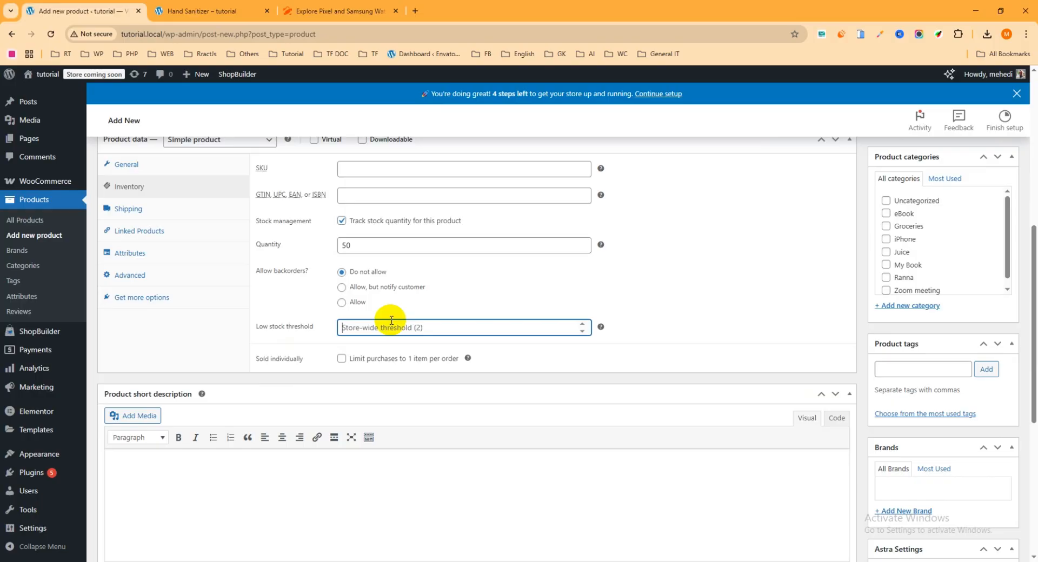
text(5)
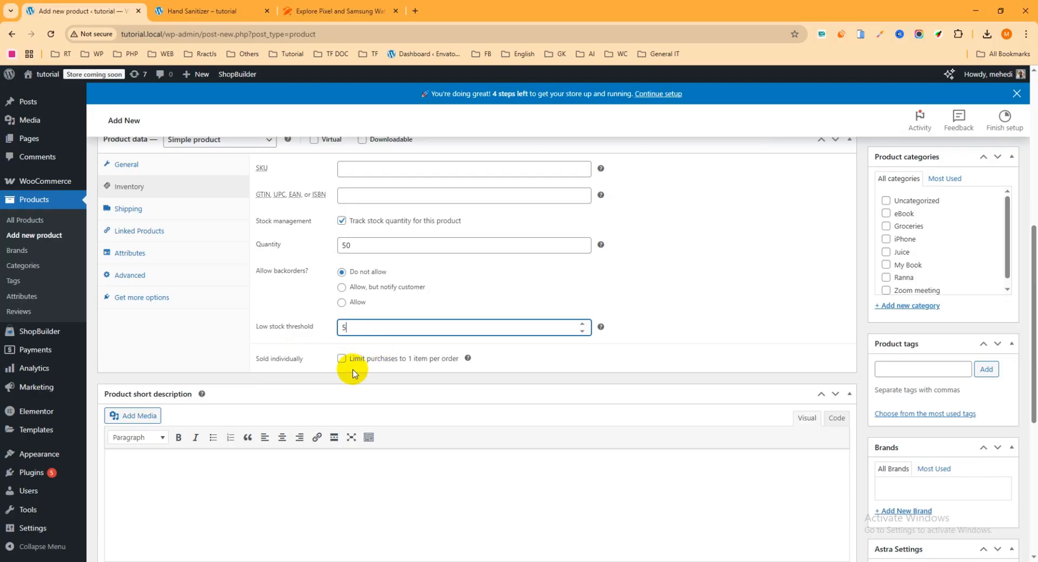
click(127, 208)
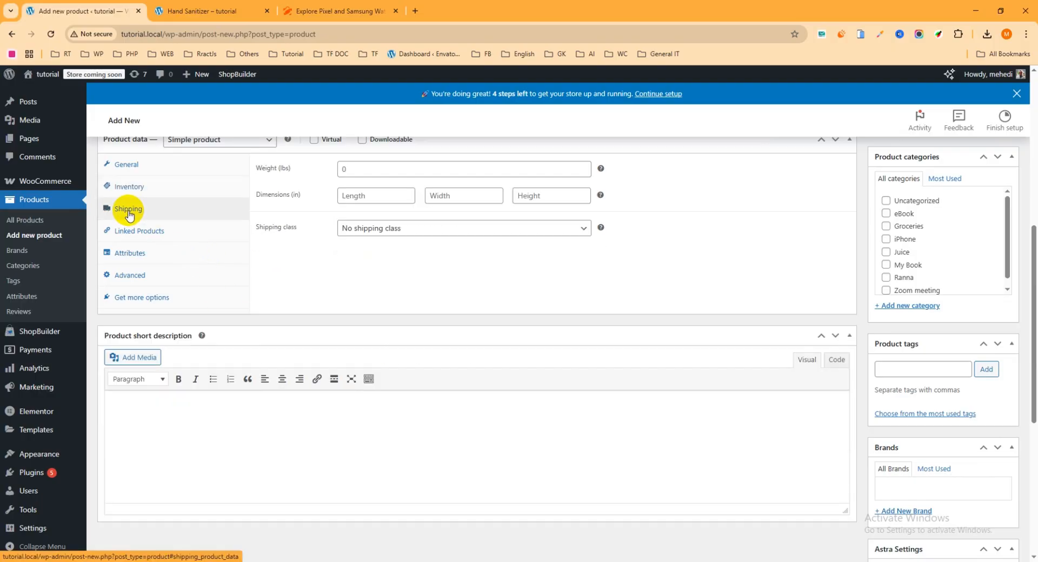
- Enter weight 250, dimensions 10 × 10 × 5, and choose the Inside Dhaka shipping class
scroll(335, 200, up, 1)
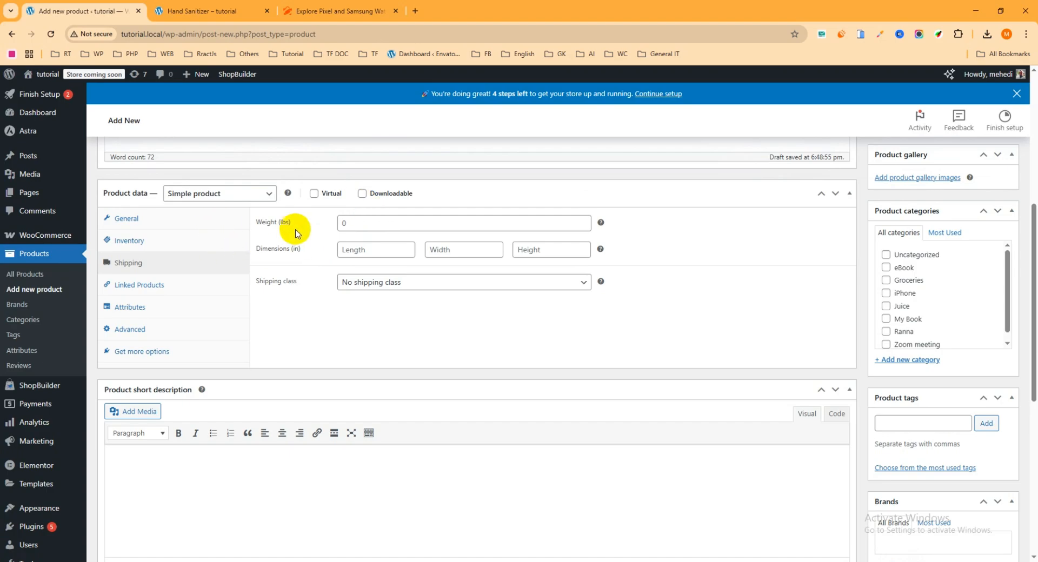
click(365, 224)
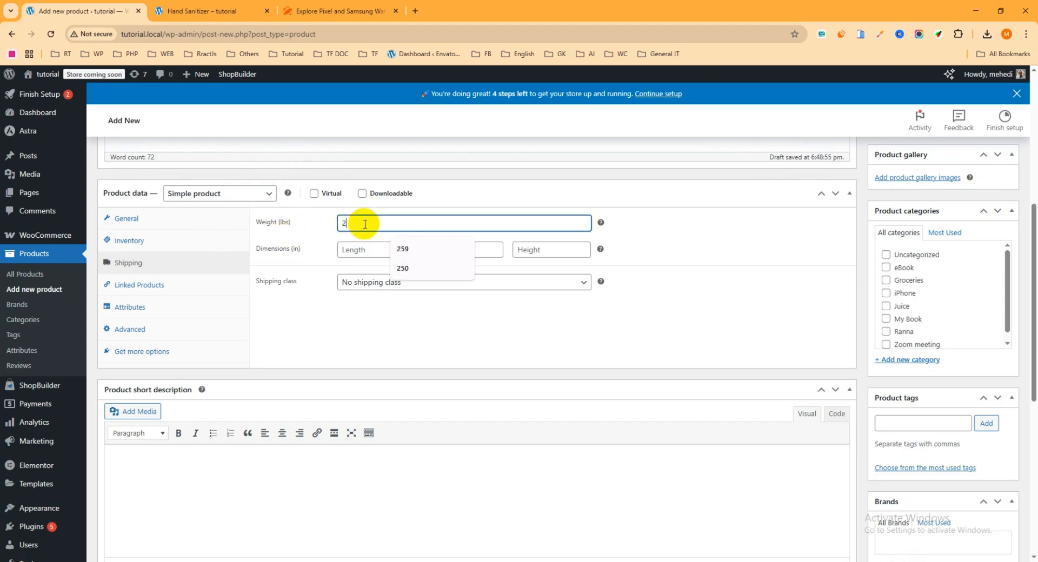
text(250)
click(374, 251)
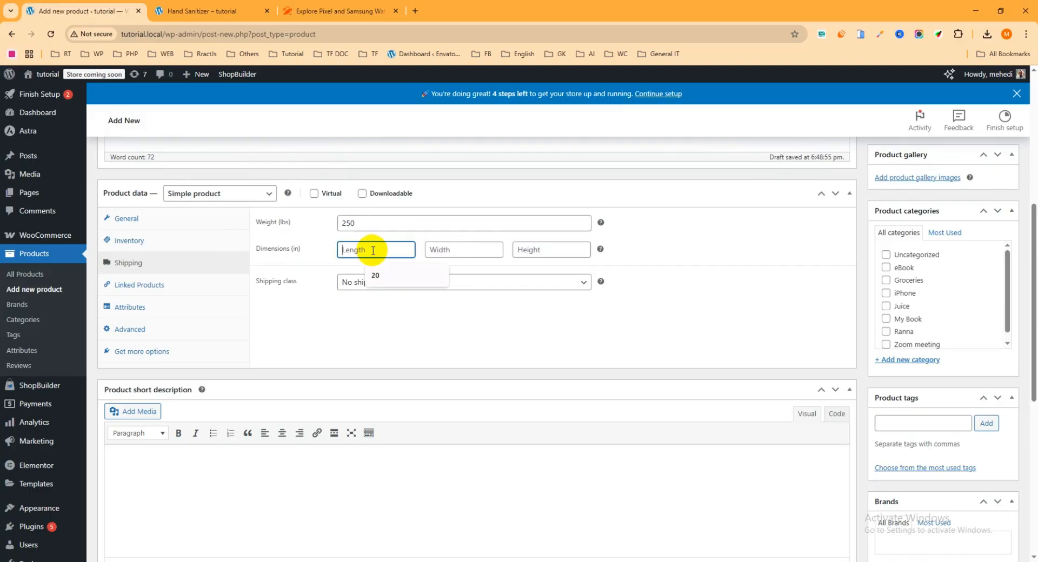
text(10)
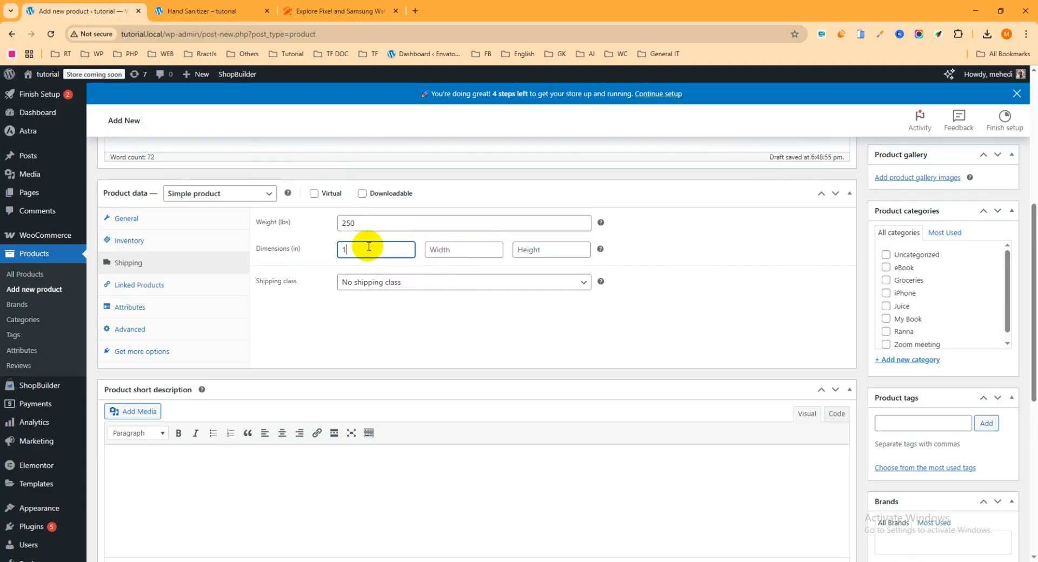
click(441, 248)
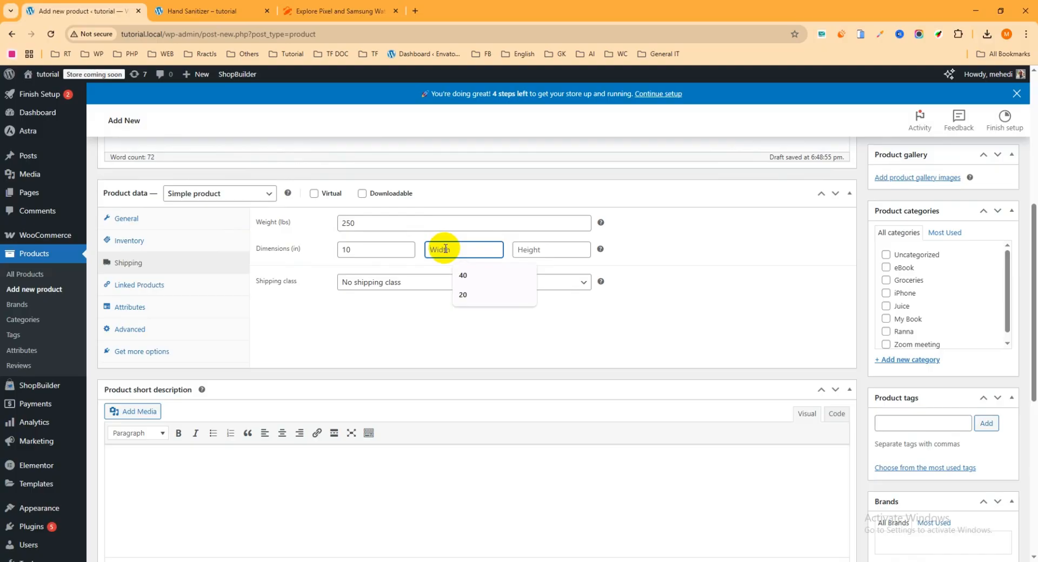
text(10)
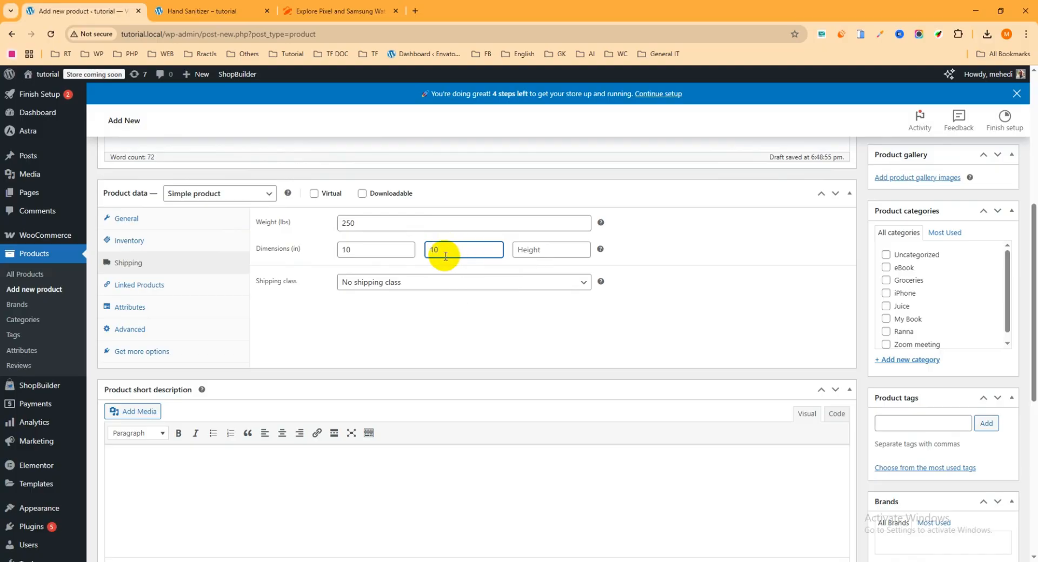
click(539, 250)
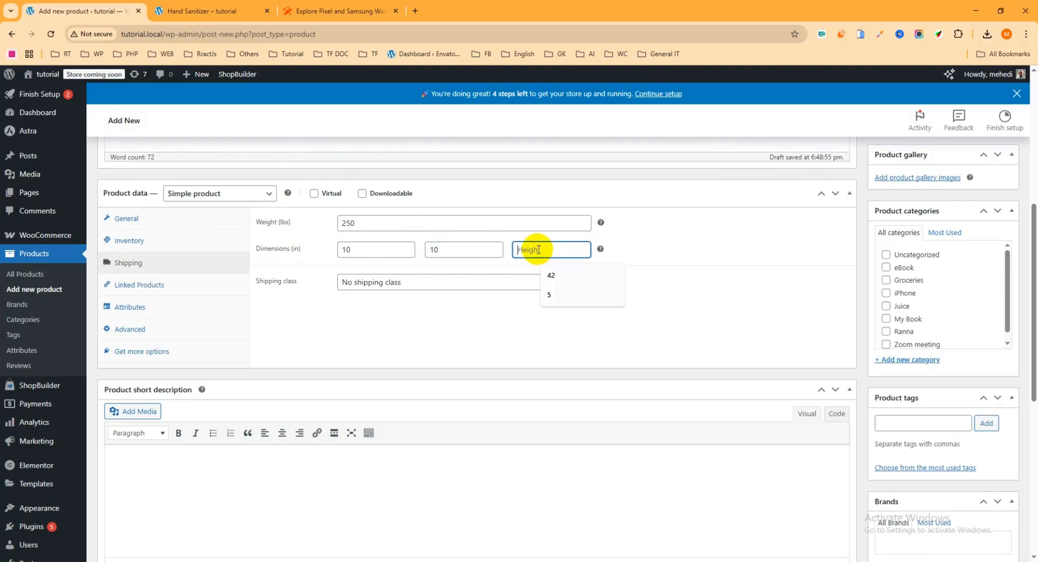
text(5)
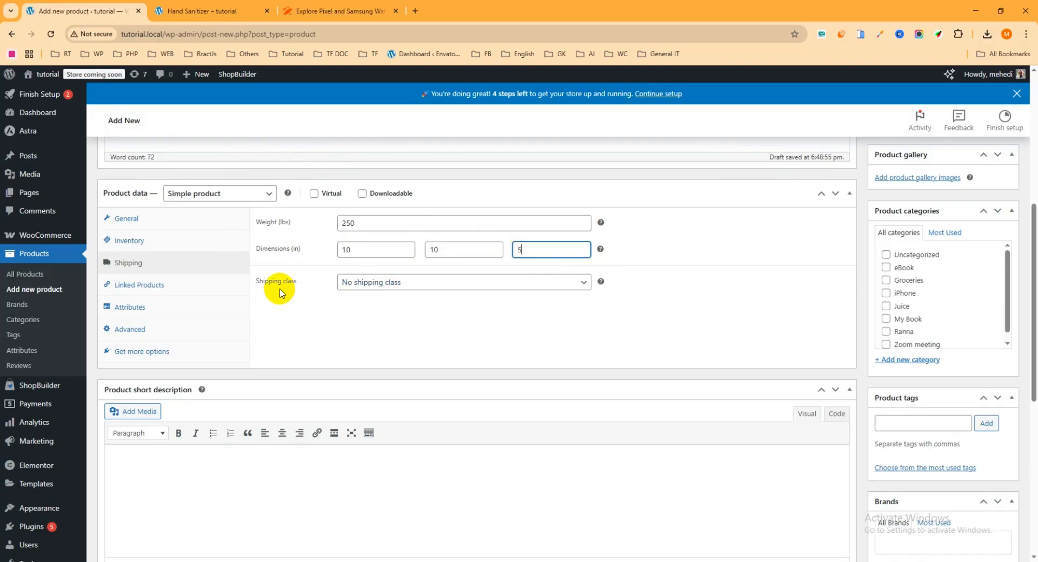
click(394, 285)
click(370, 312)
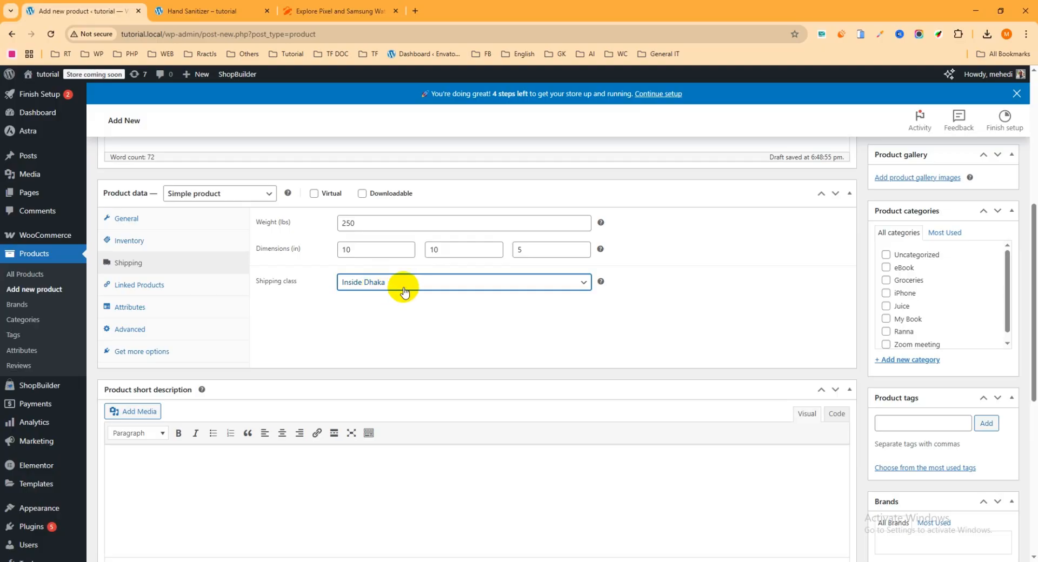
- Check the Linked Products upsell help and search, adding no upsells or cross-sells
click(140, 290)
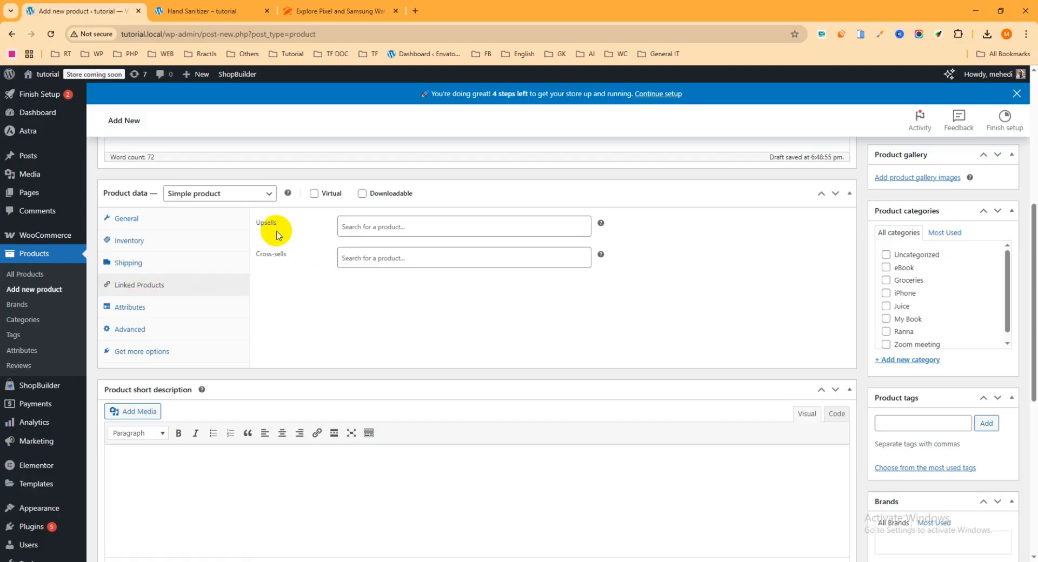
click(601, 226)
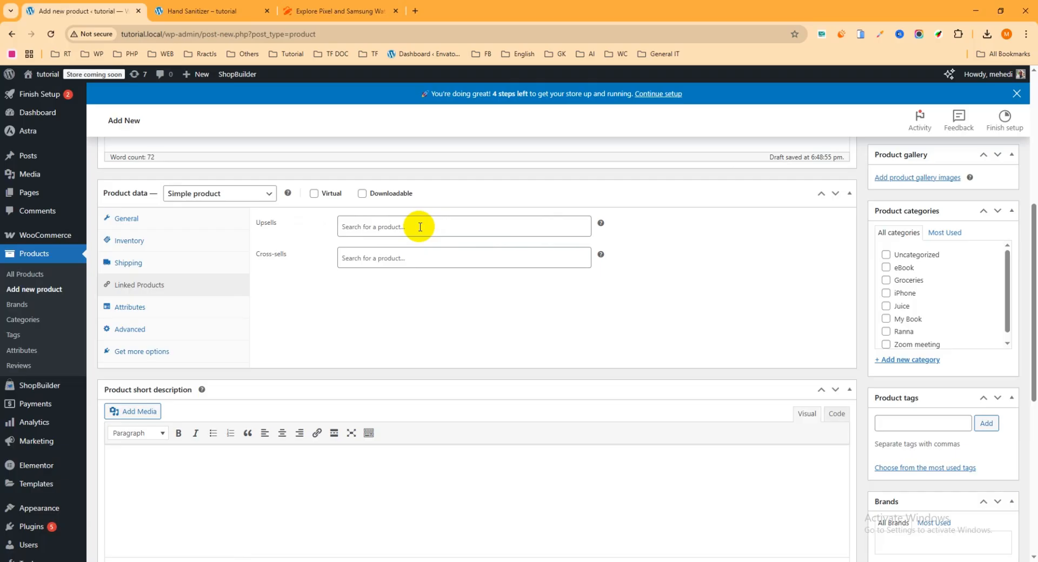
scroll(420, 227, up, 6)
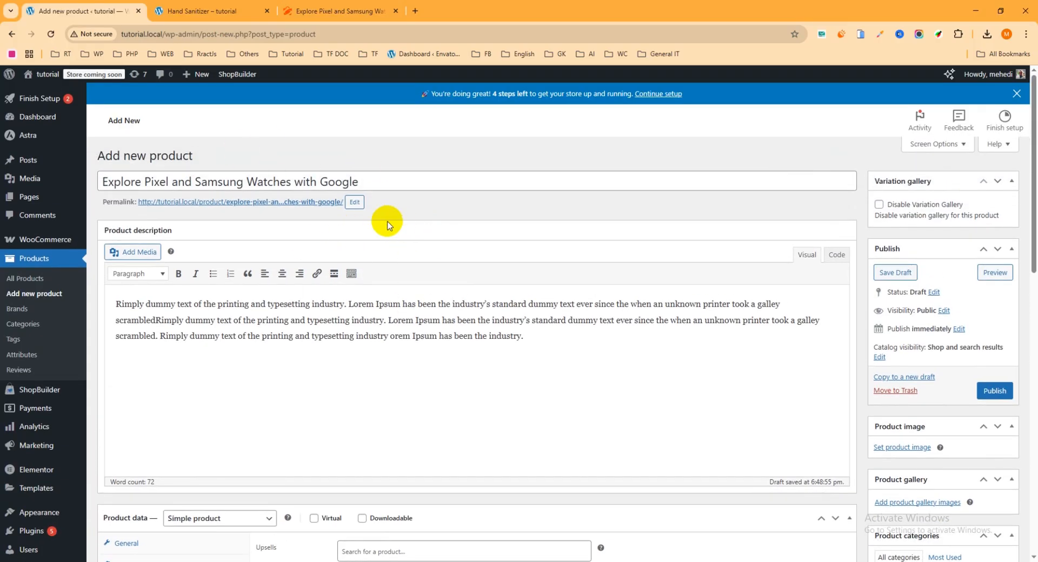
scroll(429, 259, down, 7)
scroll(433, 245, up, 2)
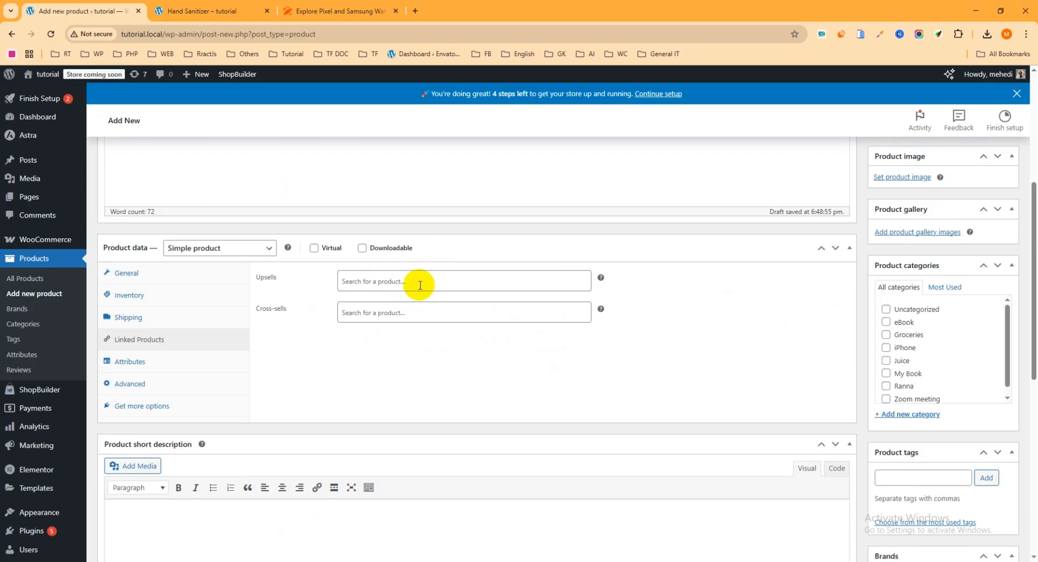
click(388, 281)
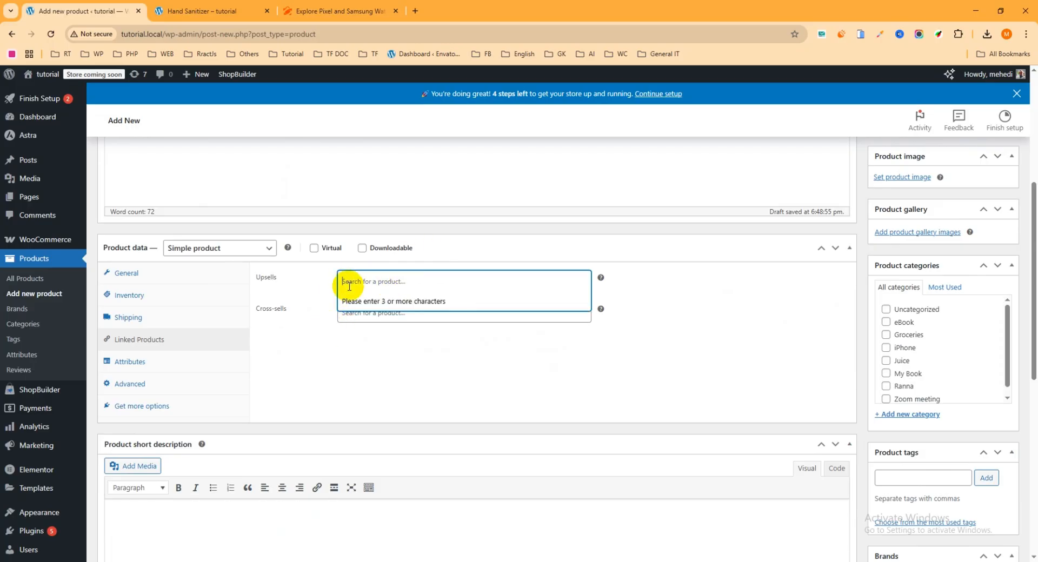
click(338, 334)
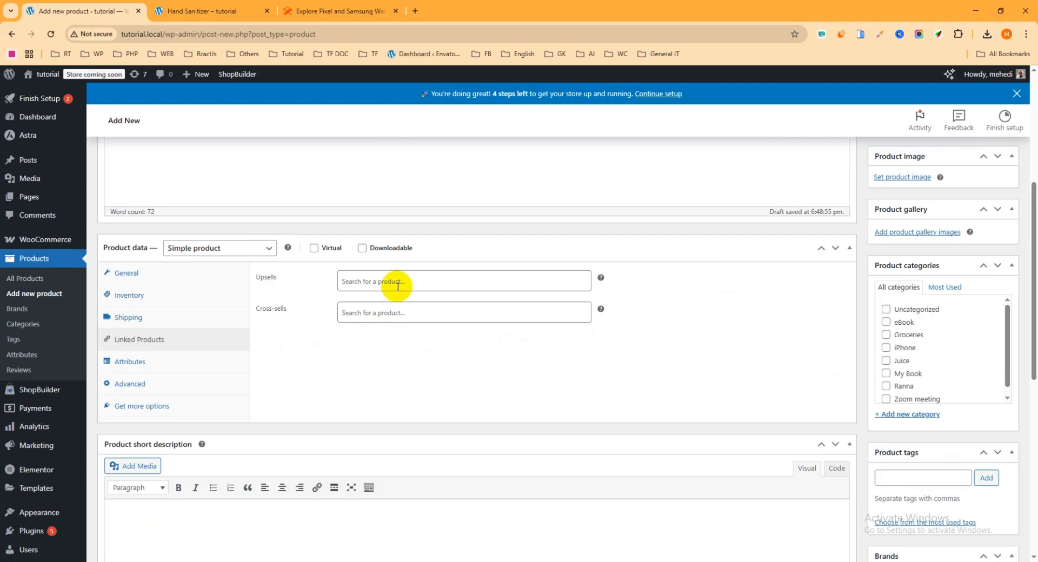
click(131, 365)
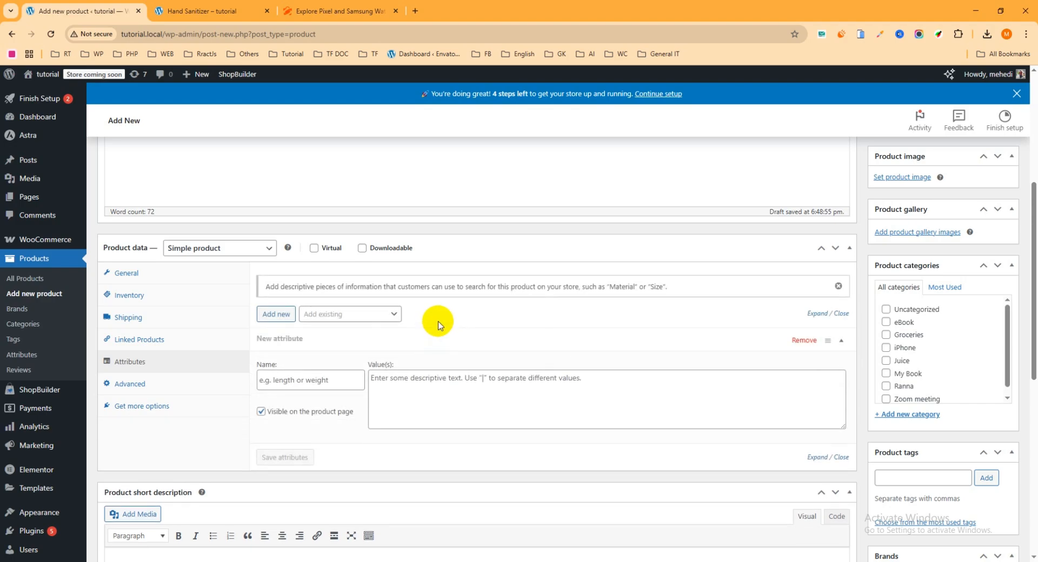
- Enter 'Thanks for purchasing the Product' as the Advanced purchase note, then return to the demo watch page
click(157, 369)
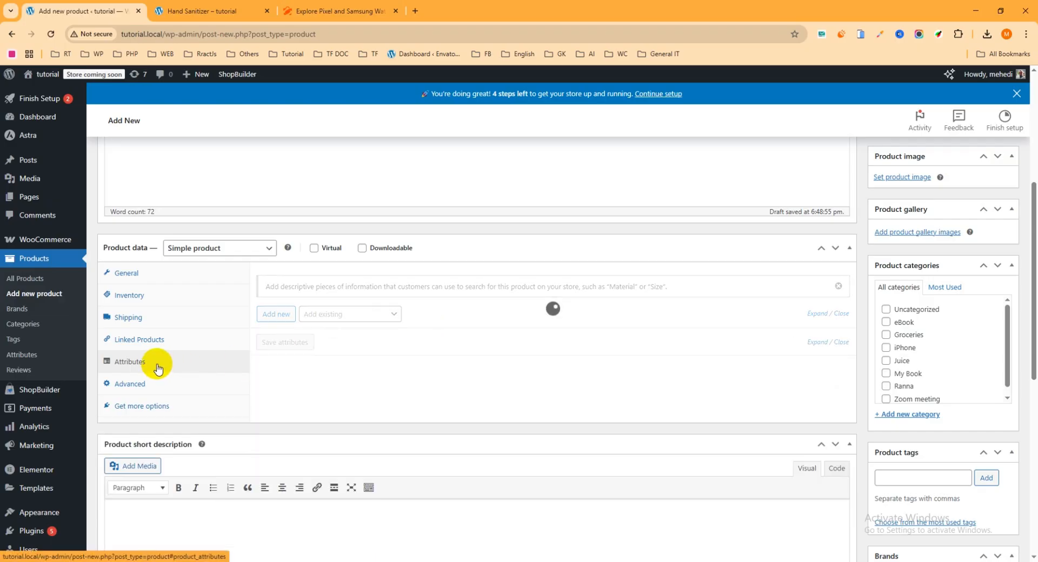
click(132, 385)
click(365, 282)
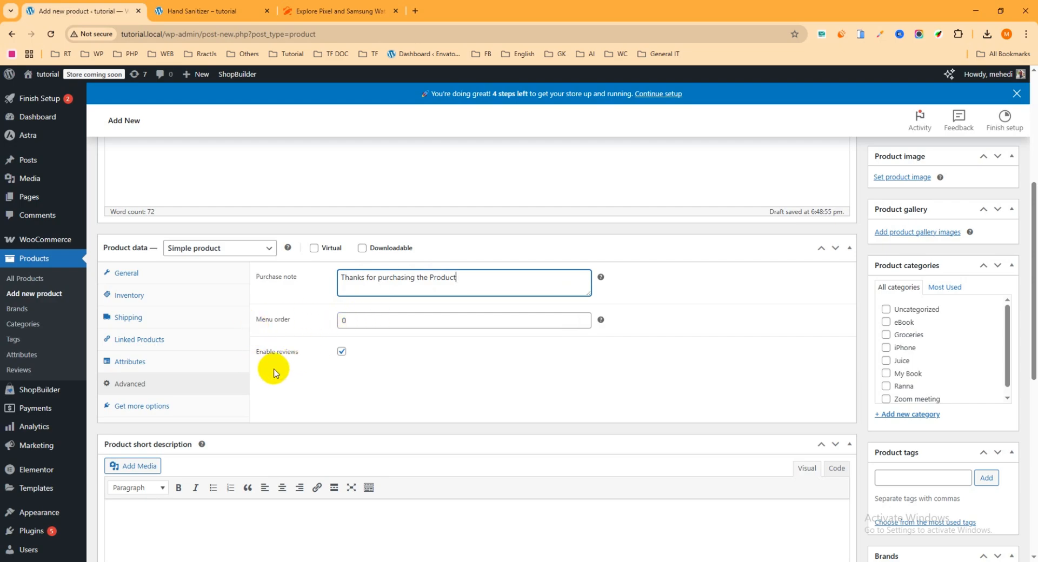
scroll(337, 357, down, 2)
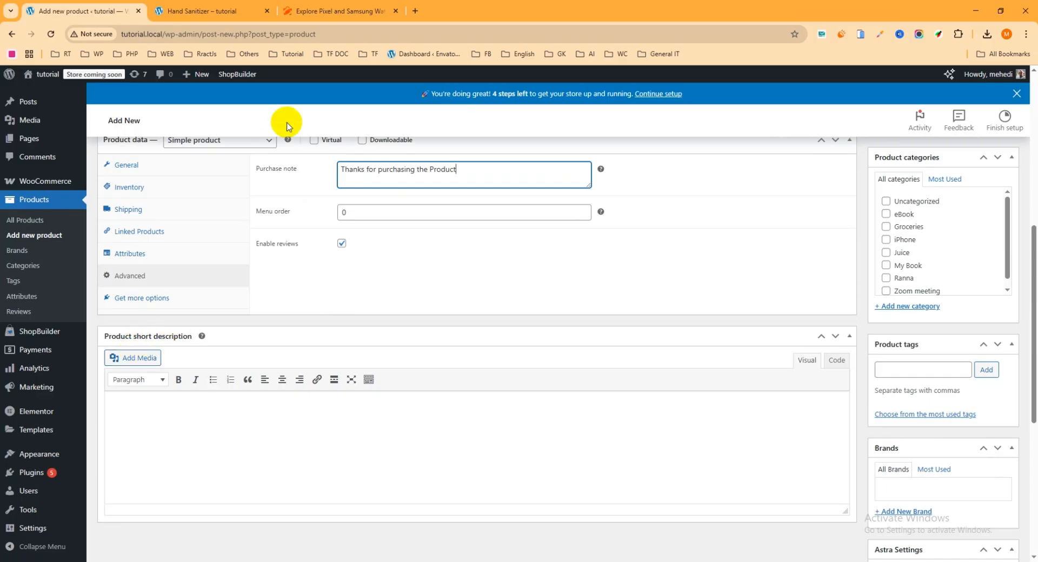
click(336, 11)
scroll(630, 204, up, 8)
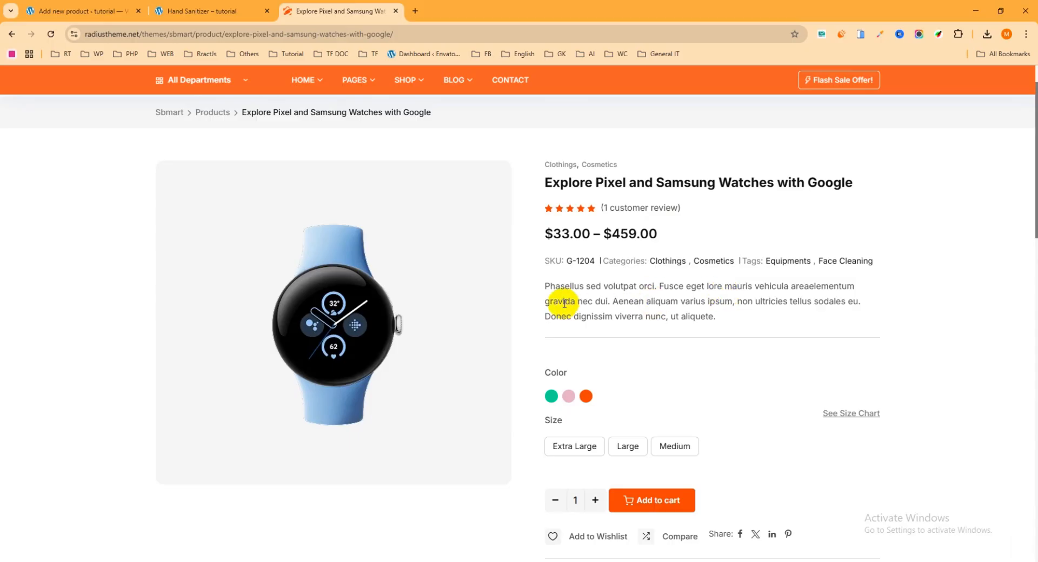
- Copy the demo watch's 'Phasellus sed volutpat orci…' paragraph into the product short description
drag(717, 319, 544, 289)
key(ctrl+c)
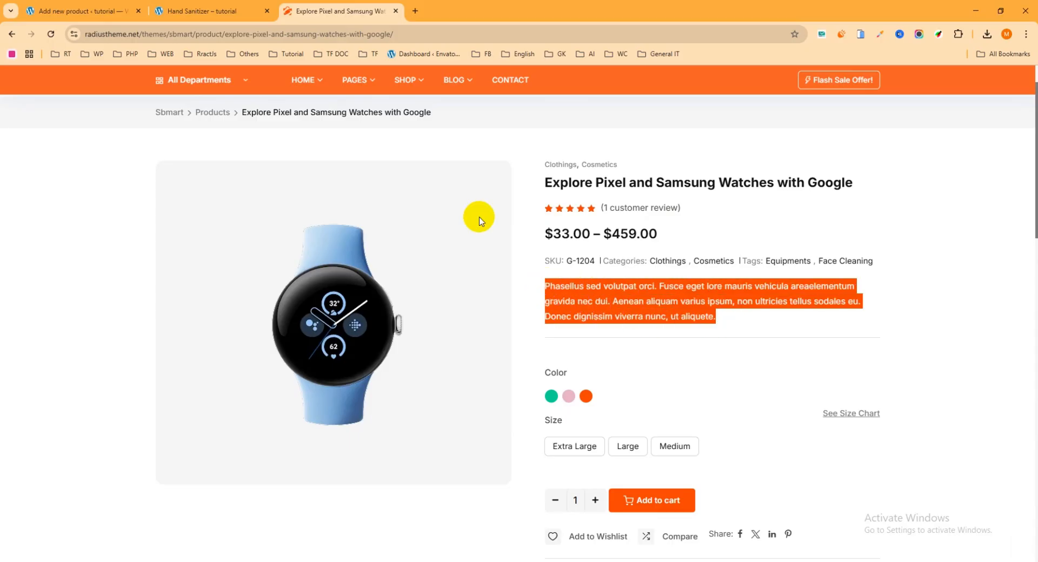
click(86, 11)
scroll(188, 366, down, 2)
click(146, 298)
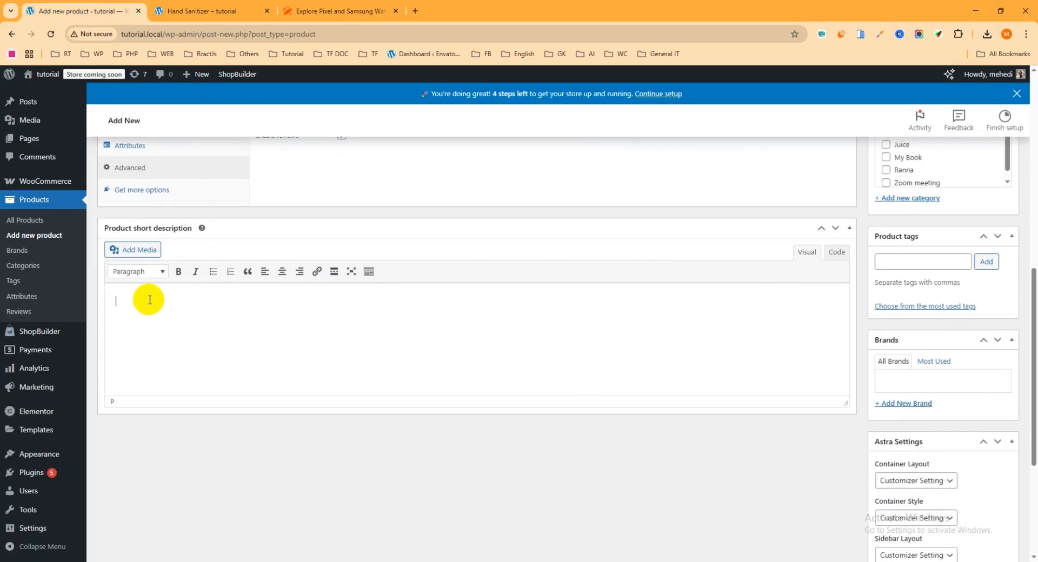
key(ctrl+v)
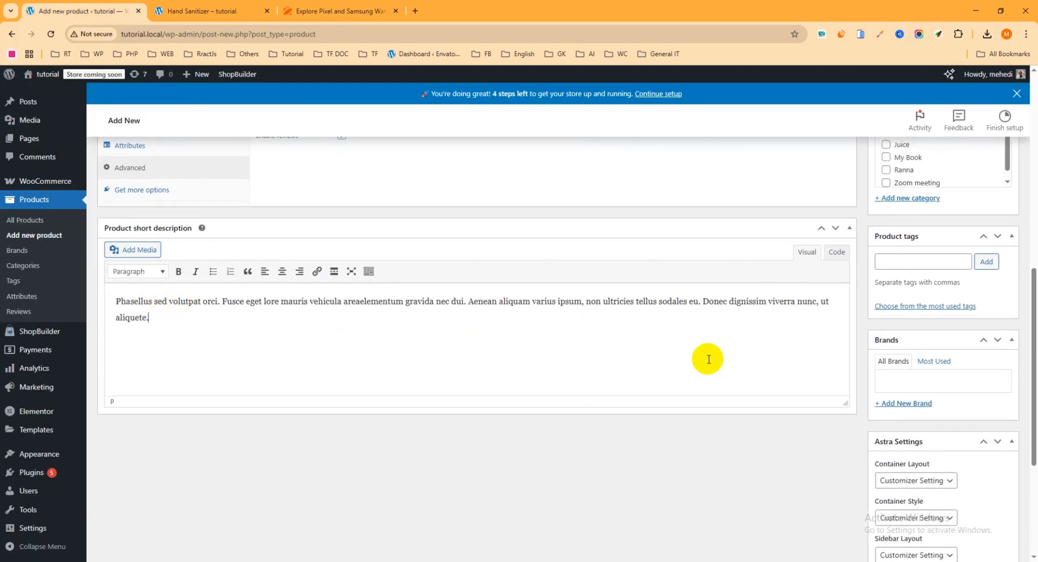
scroll(707, 359, up, 8)
scroll(832, 347, down, 2)
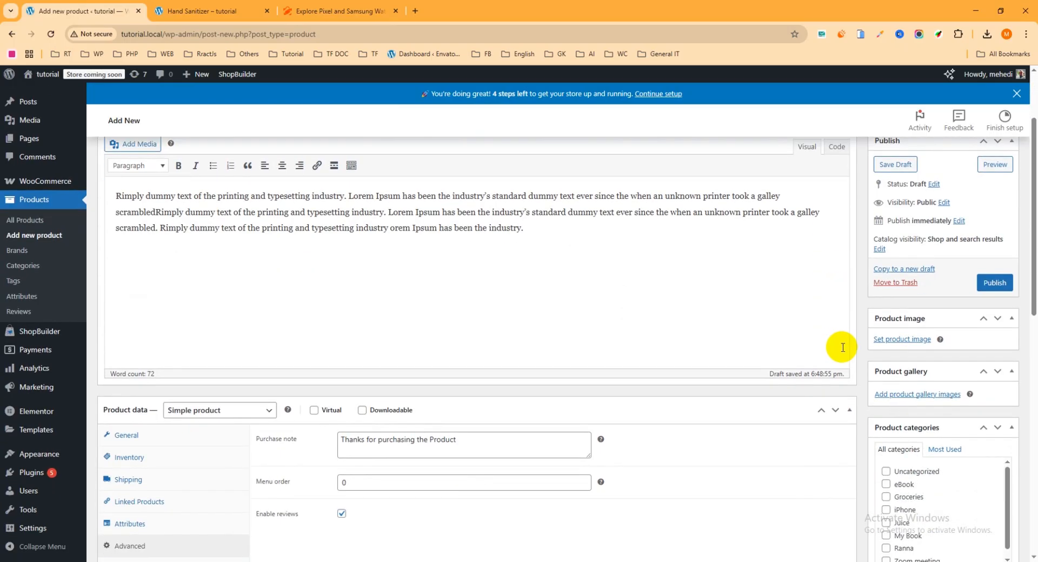
- Upload product-05-min.webp from the media picker and set it as the product image
click(900, 339)
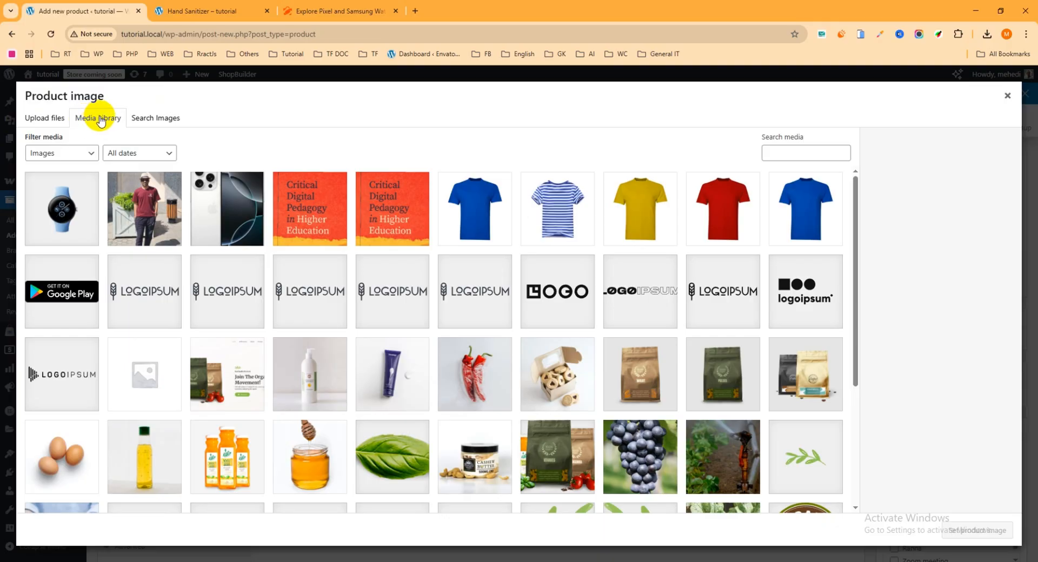
click(560, 224)
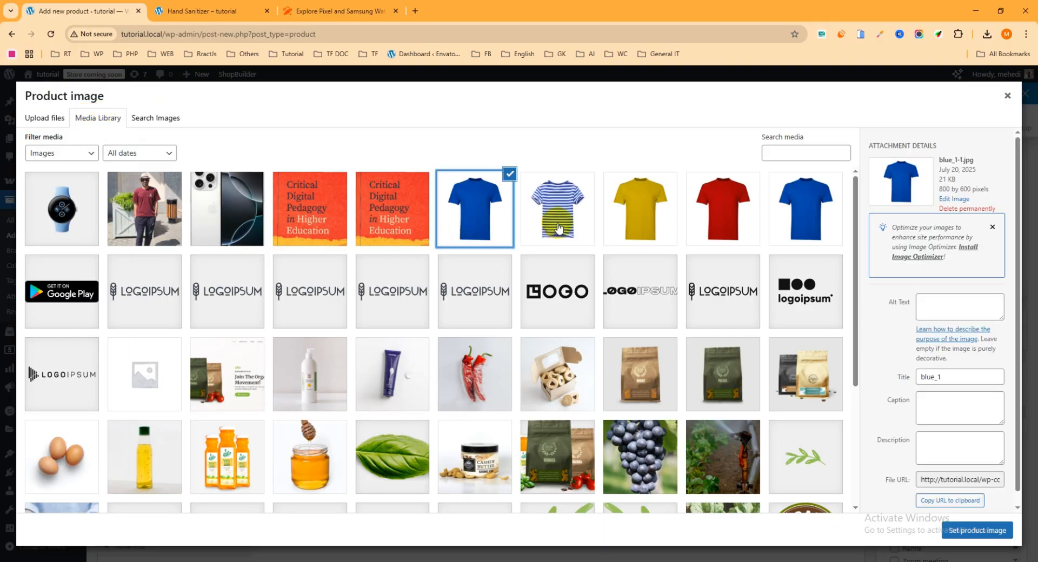
click(639, 222)
click(721, 221)
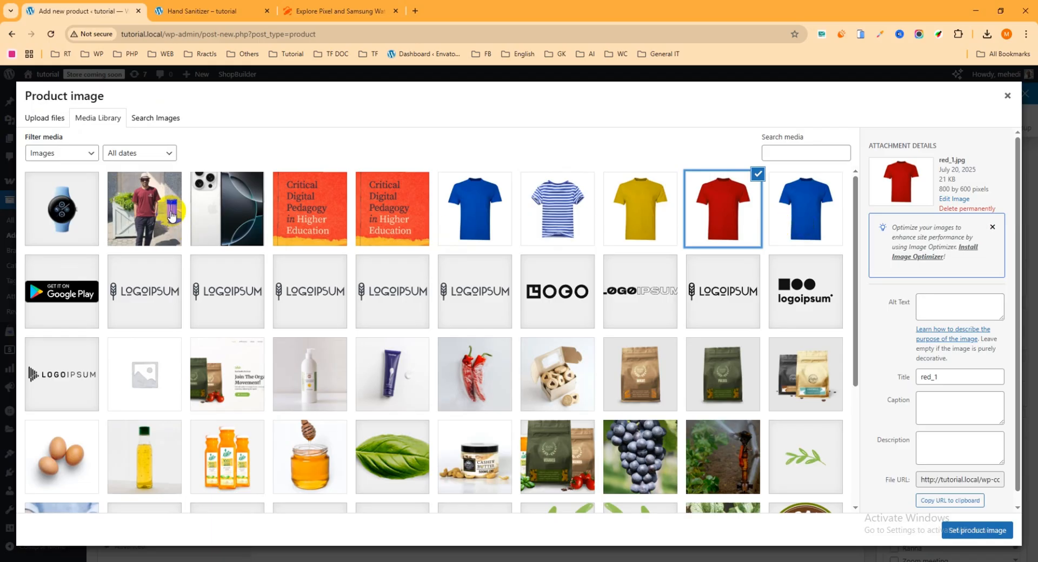
click(34, 119)
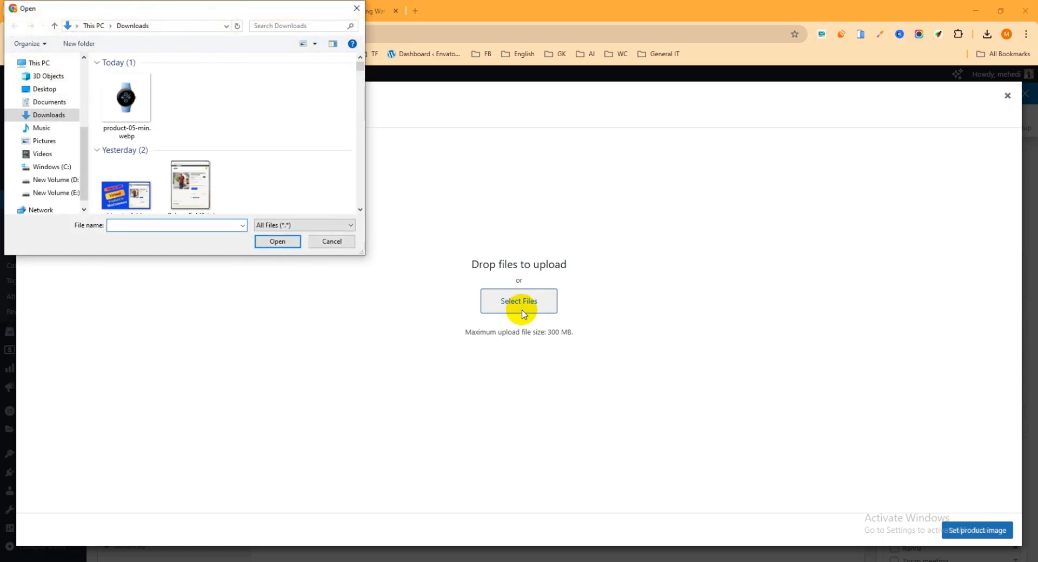
click(130, 109)
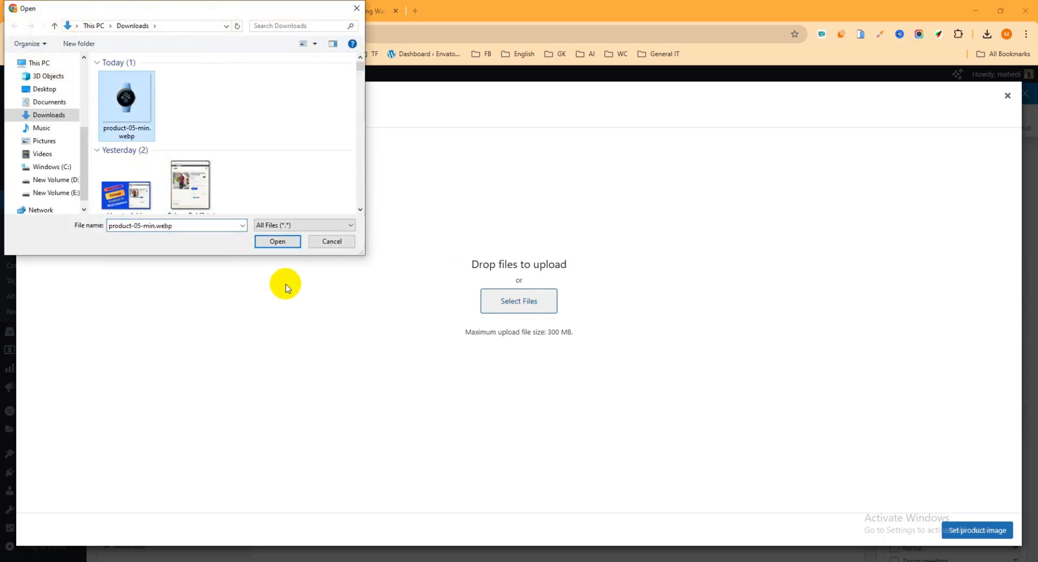
click(277, 241)
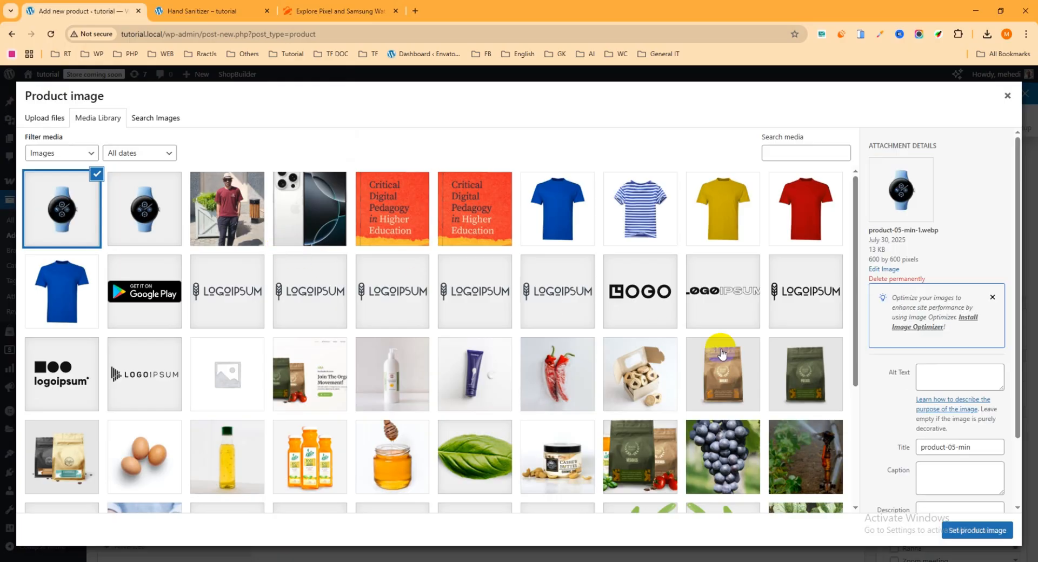
click(980, 532)
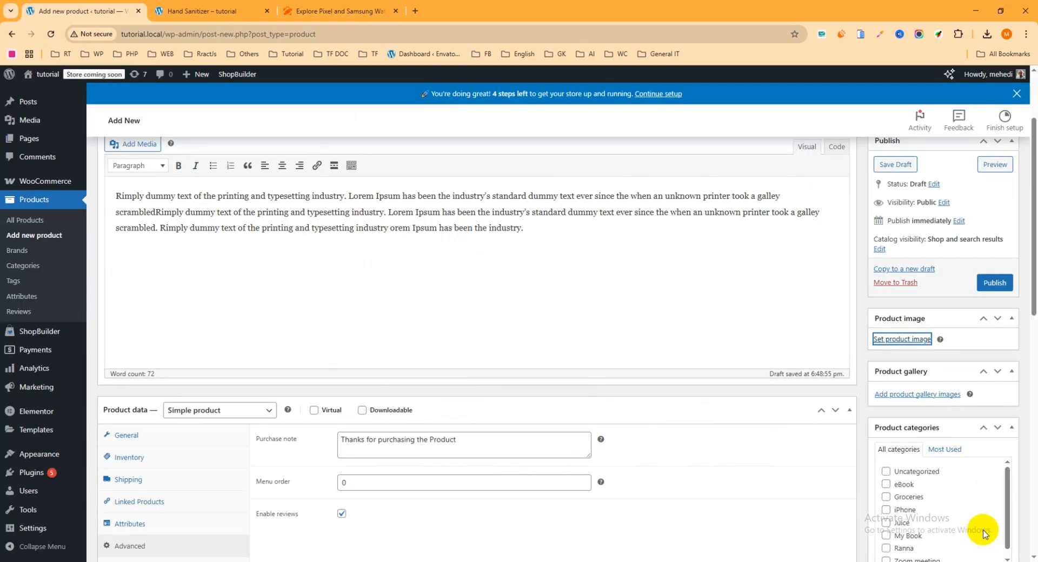
- Add a new 'Smart watch' category from the Product categories box, leaving Groceries unticked
scroll(948, 382, down, 2)
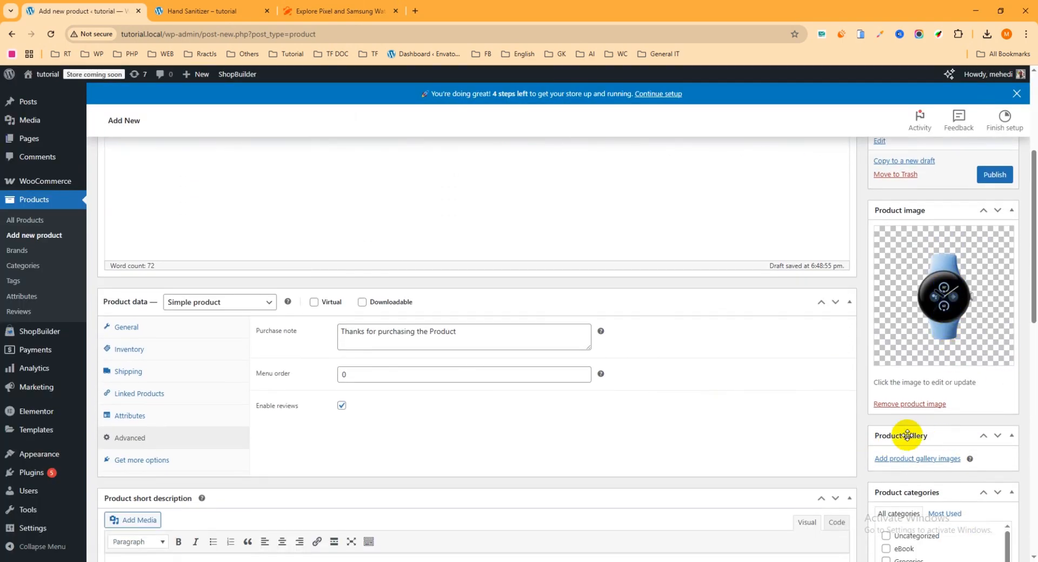
scroll(908, 435, down, 1)
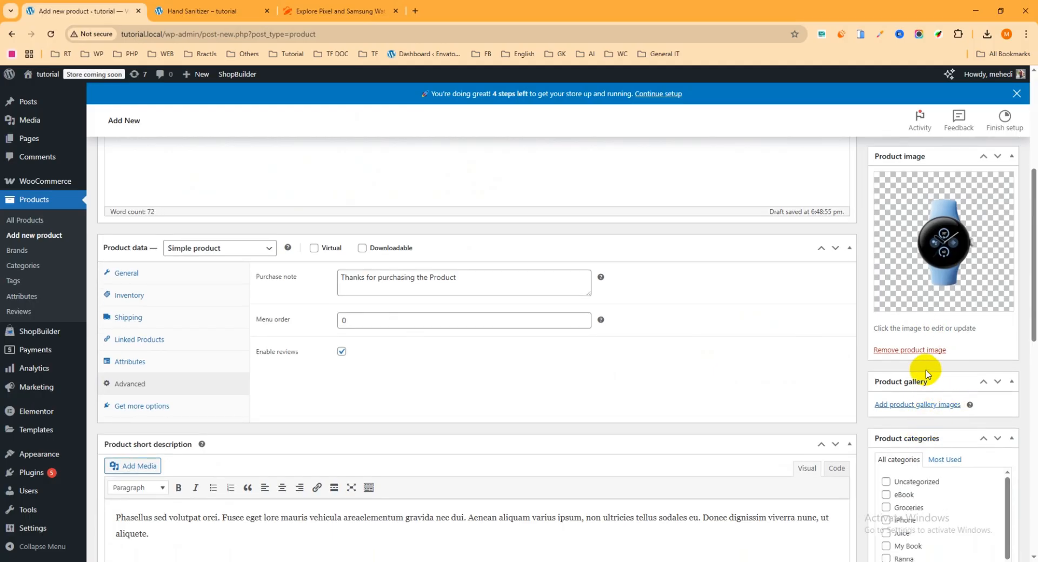
scroll(940, 322, down, 2)
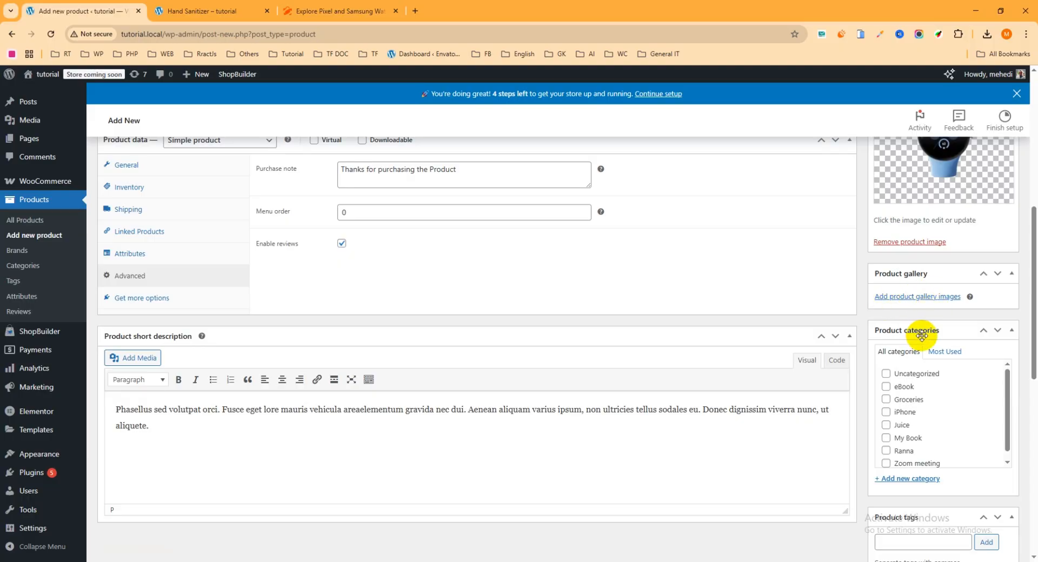
scroll(922, 335, down, 1)
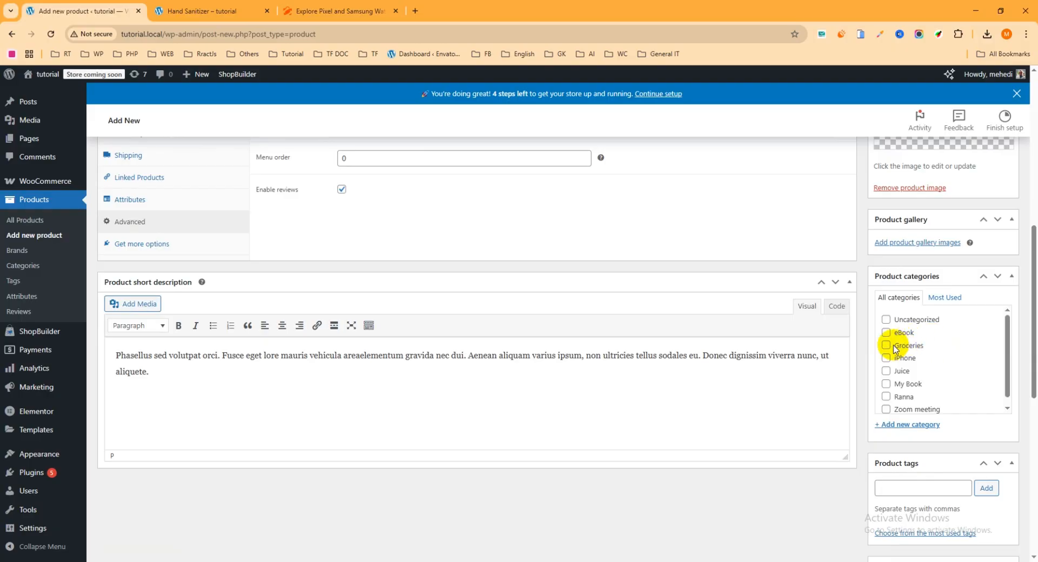
click(887, 346)
click(887, 346)
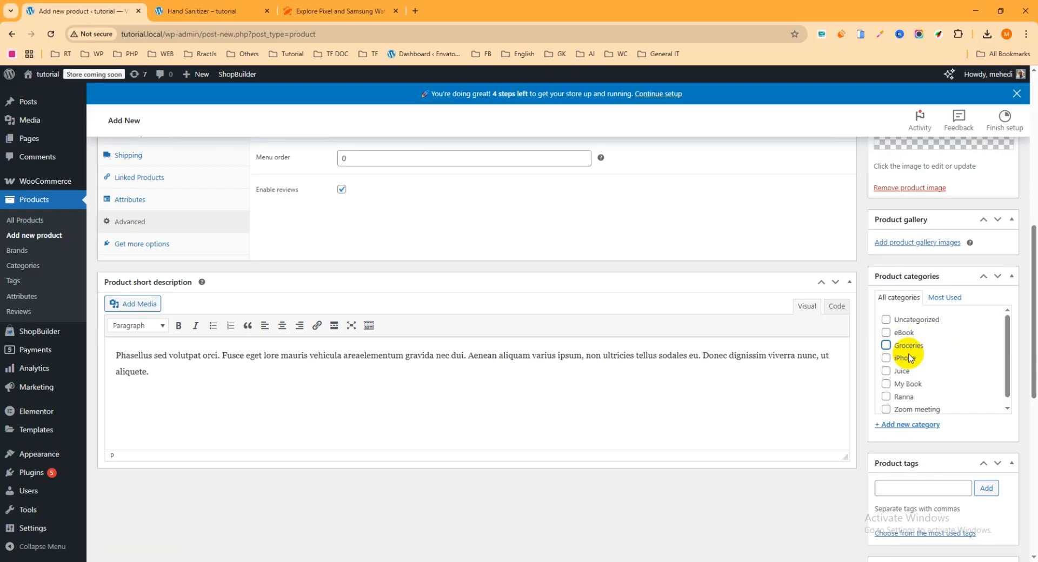
scroll(959, 355, down, 1)
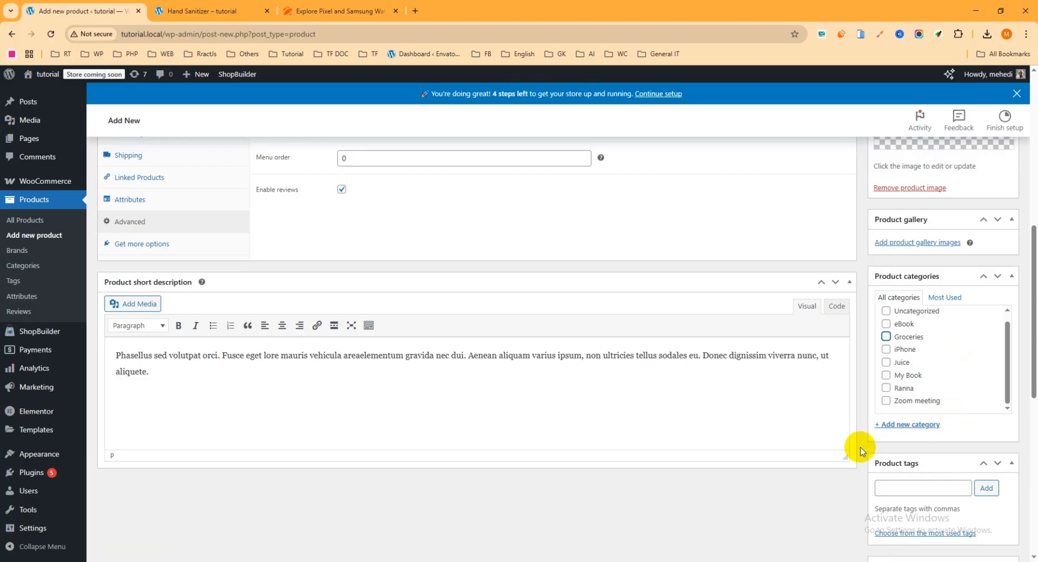
click(907, 426)
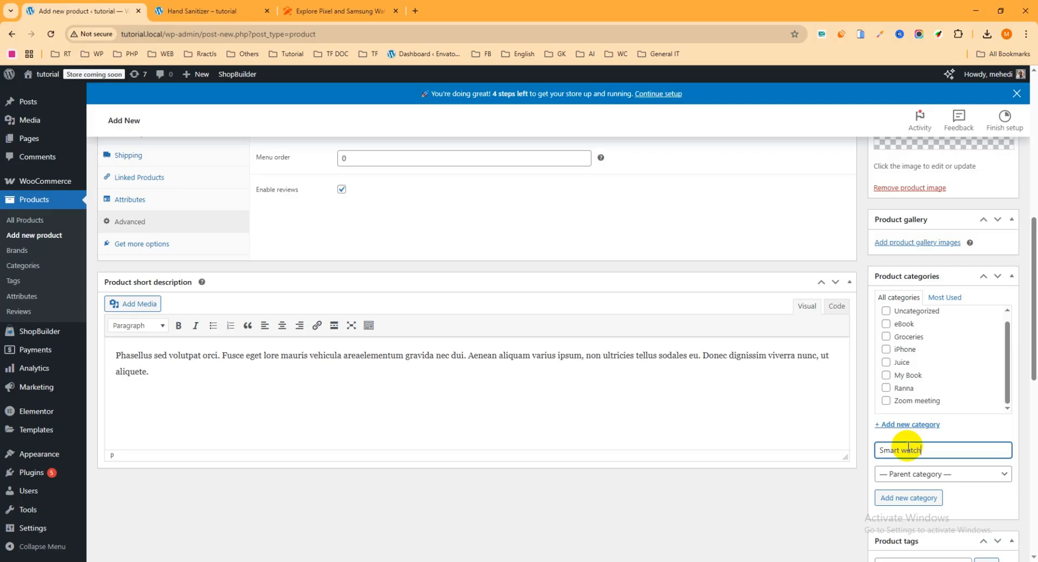
scroll(910, 453, down, 1)
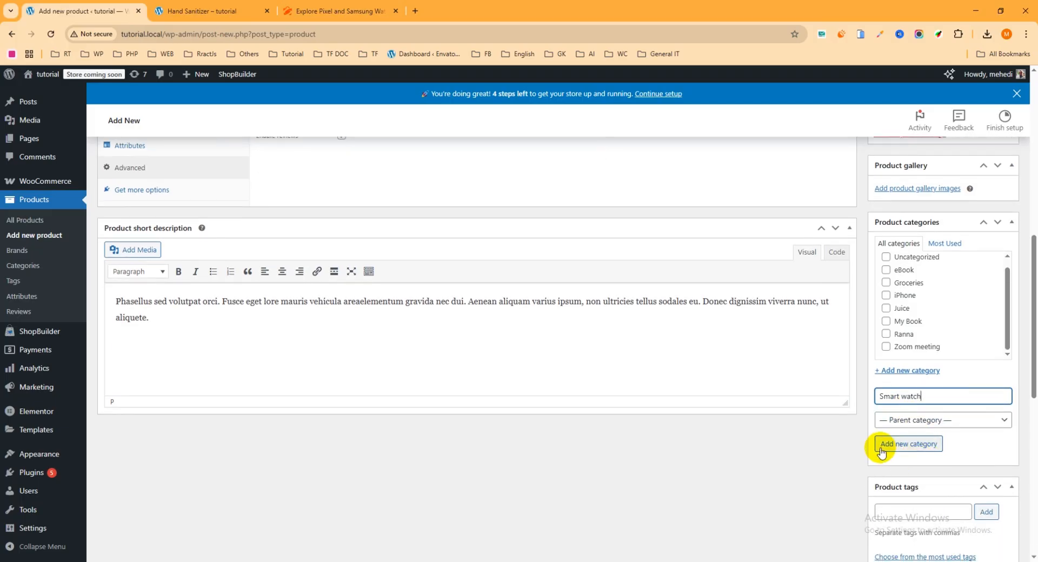
click(902, 449)
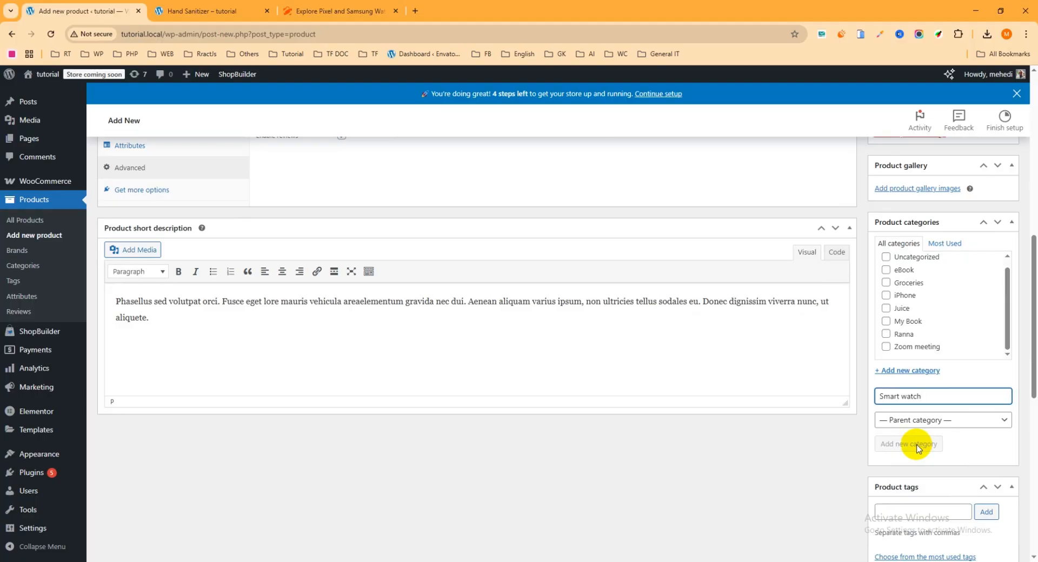
scroll(931, 411, down, 3)
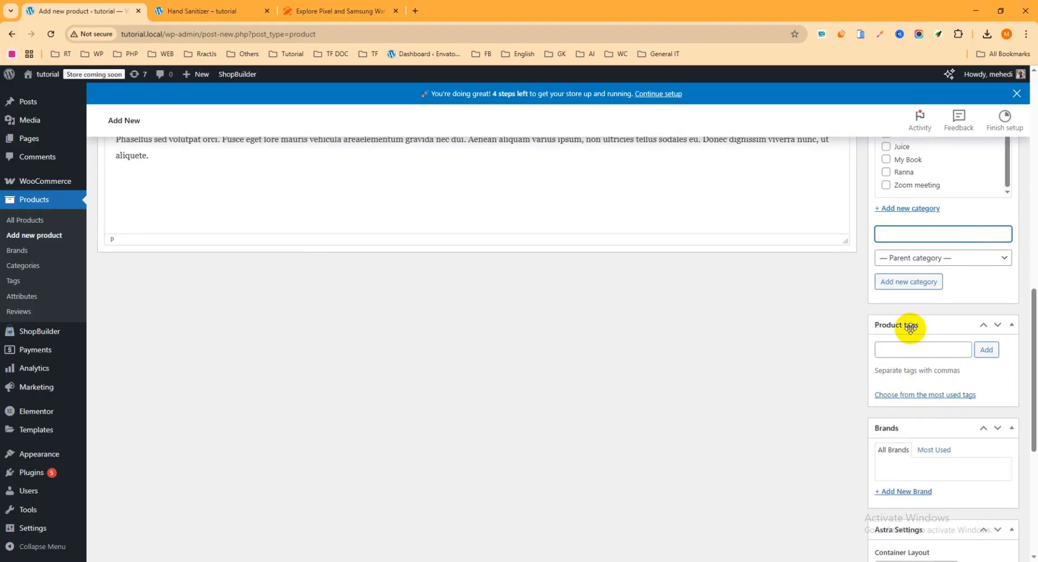
- Add the product tags 'smart watch' and 'watch'
click(910, 352)
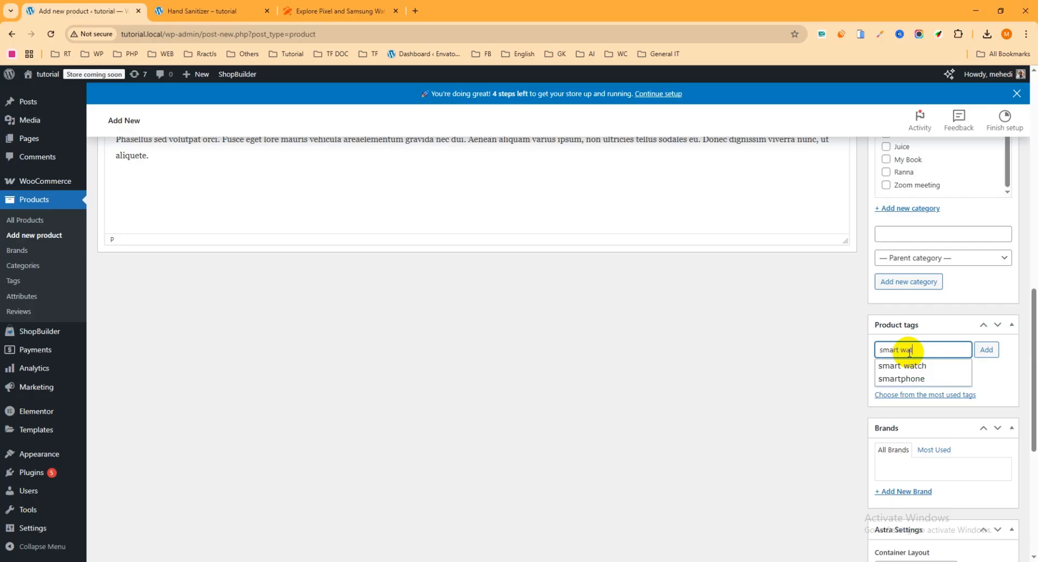
text(wa)
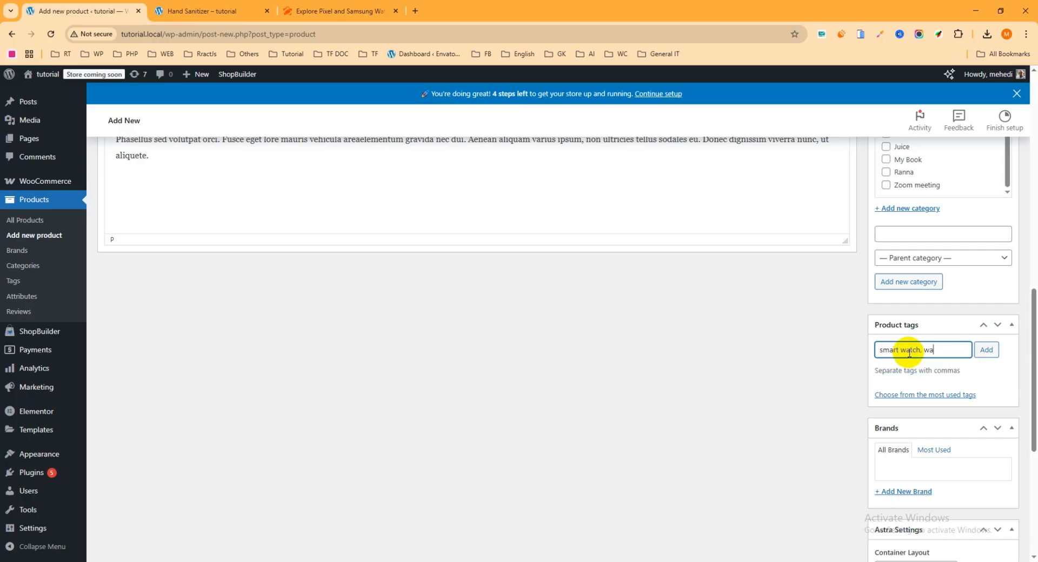
text(tch)
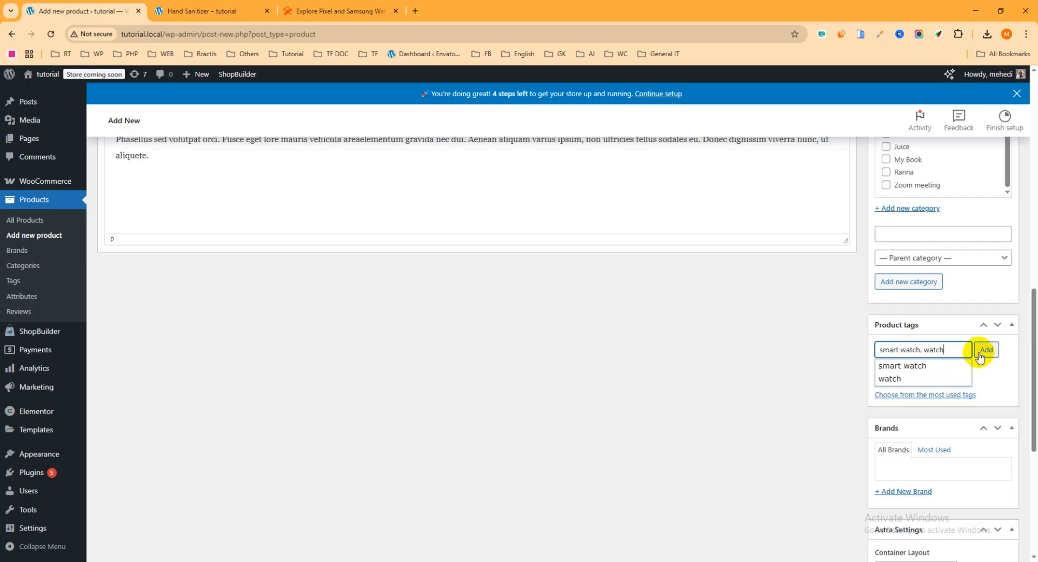
click(987, 350)
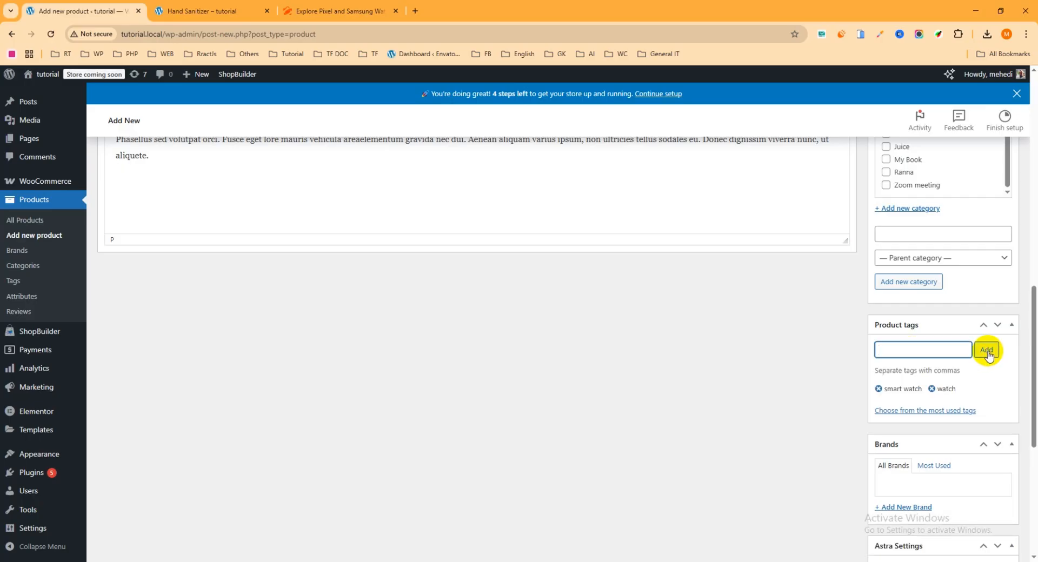
scroll(987, 357, up, 5)
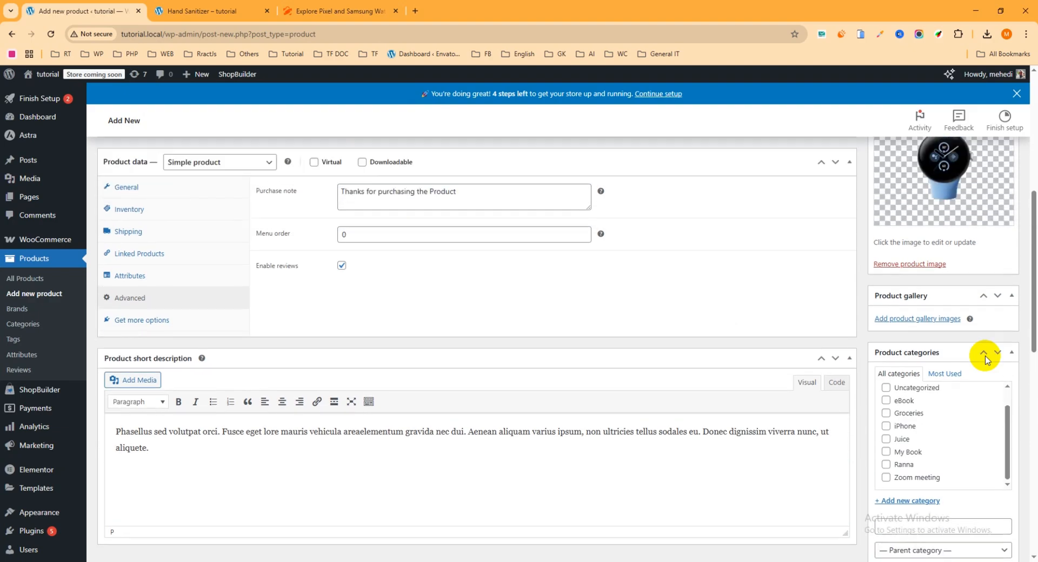
scroll(987, 359, up, 4)
- Publish the watch product and open its permalink page in a new browser tab
click(998, 282)
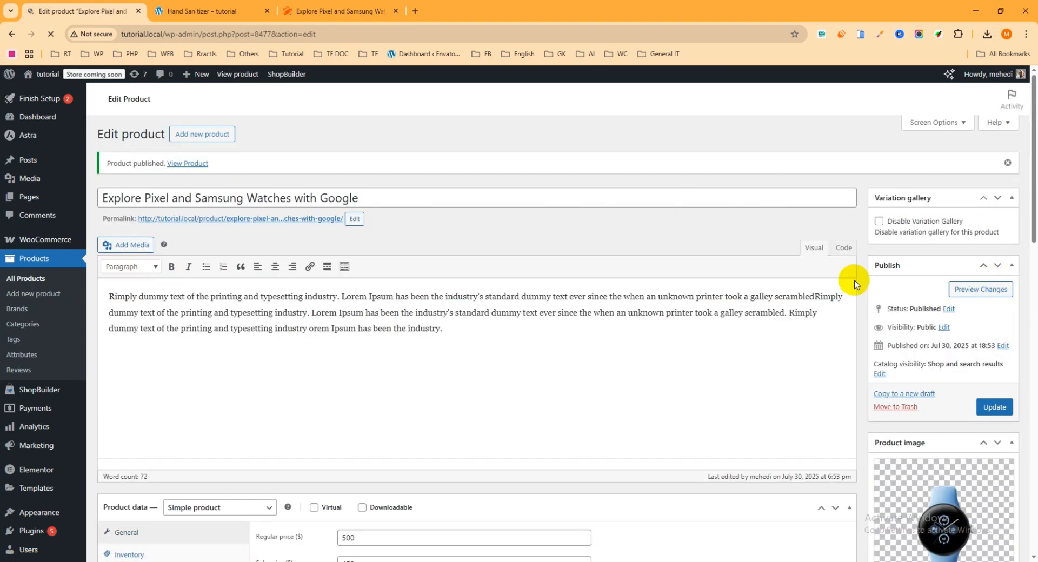
drag(240, 254, 240, 254)
right_click(247, 220)
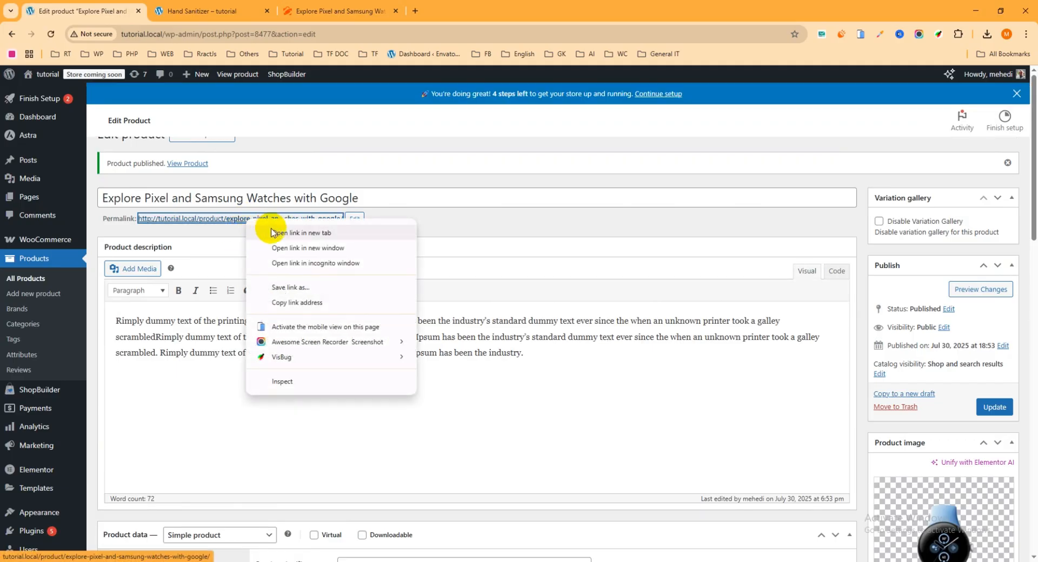
click(265, 227)
click(205, 12)
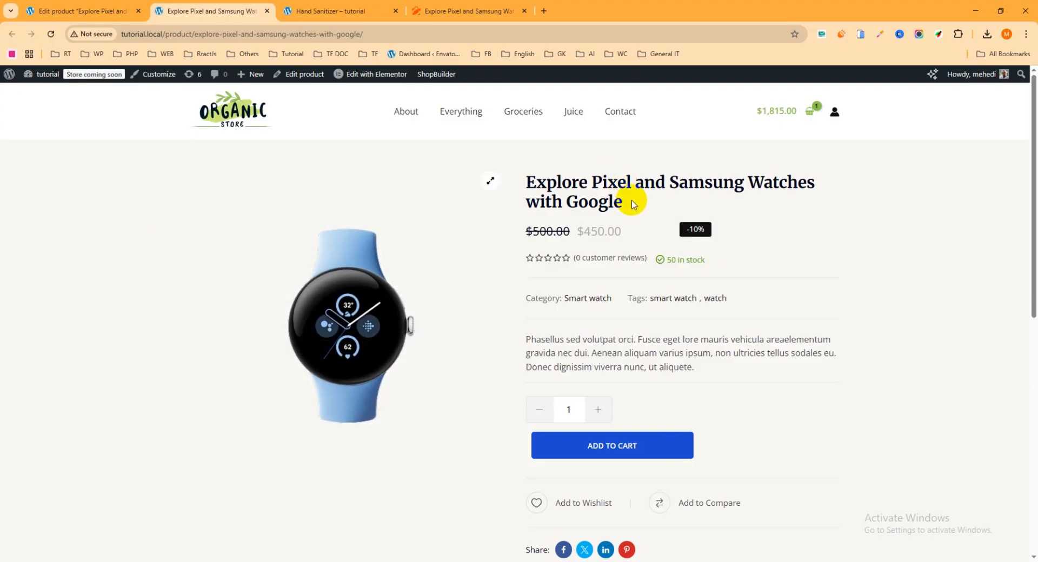
- Highlight the storefront product title, the $450.00 sale price and the 50 in-stock count
drag(634, 209, 528, 183)
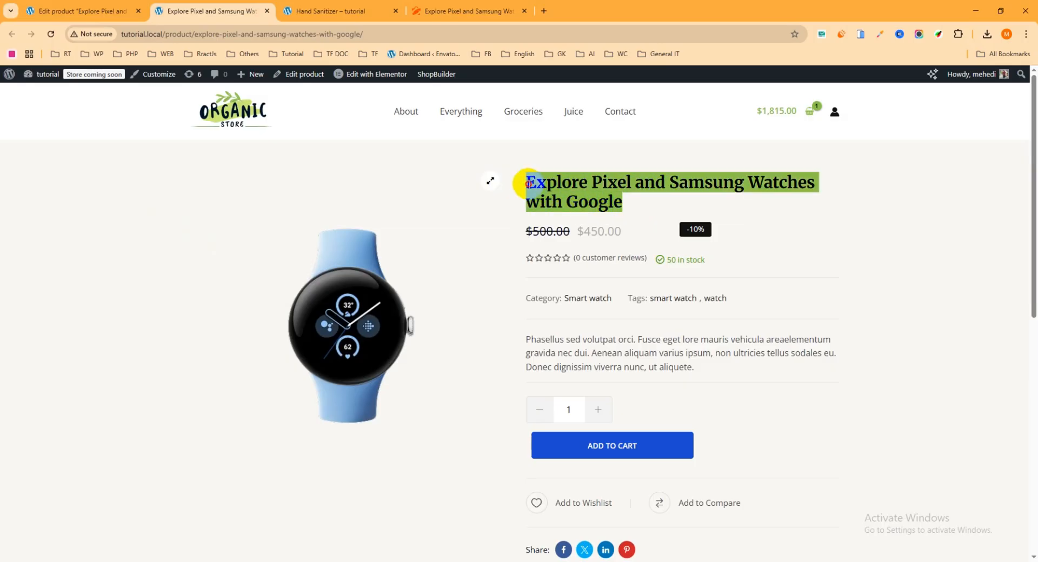
drag(635, 205, 523, 188)
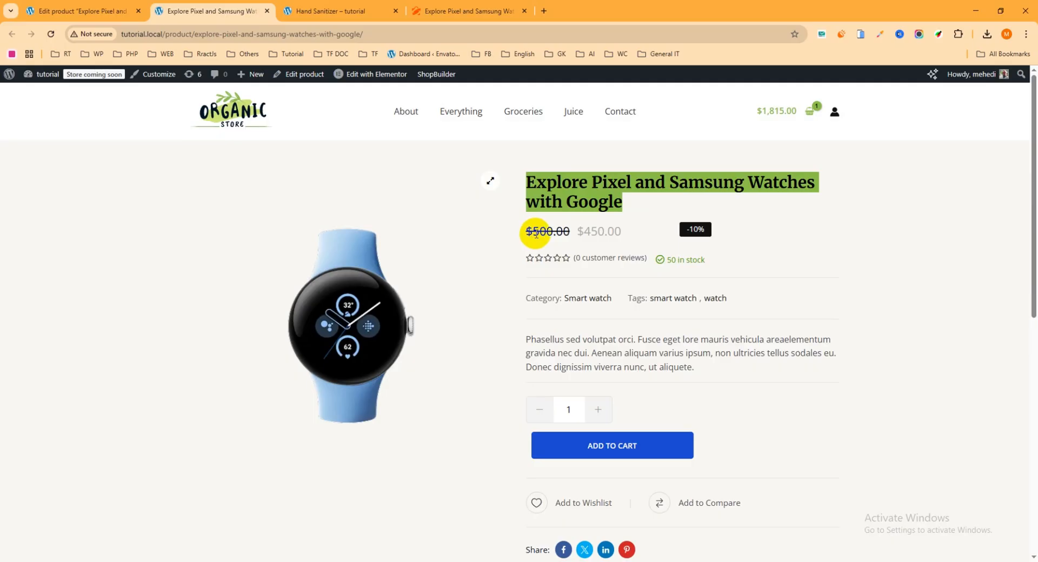
drag(526, 236, 588, 234)
scroll(649, 226, down, 1)
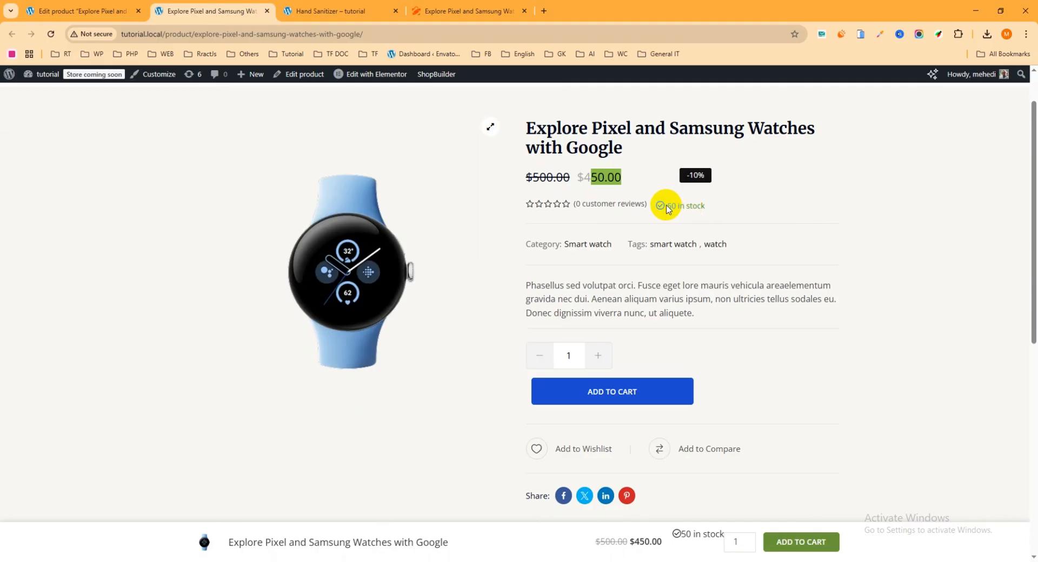
drag(668, 208, 687, 204)
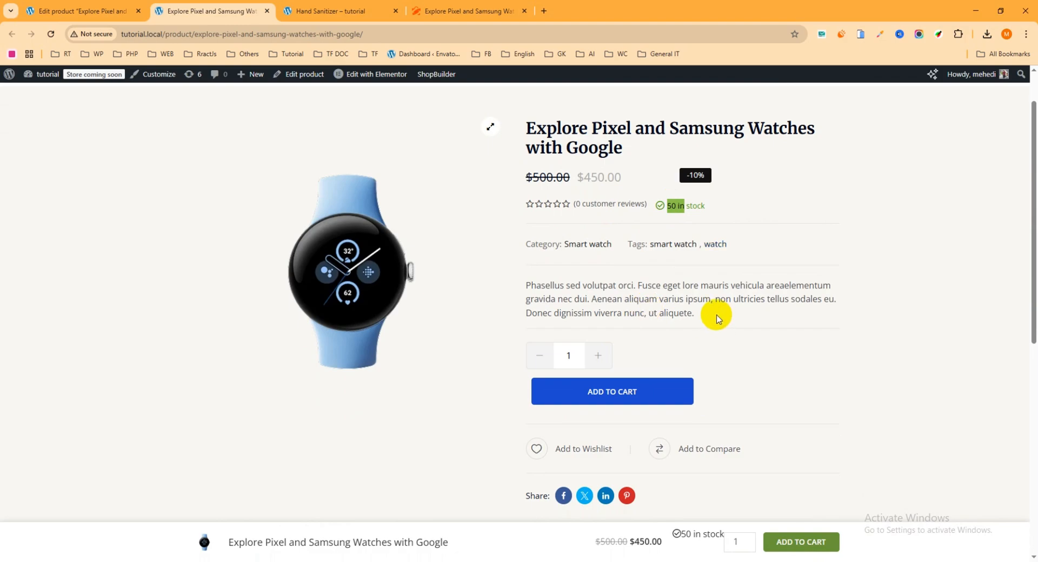
drag(719, 319, 508, 283)
scroll(718, 319, down, 1)
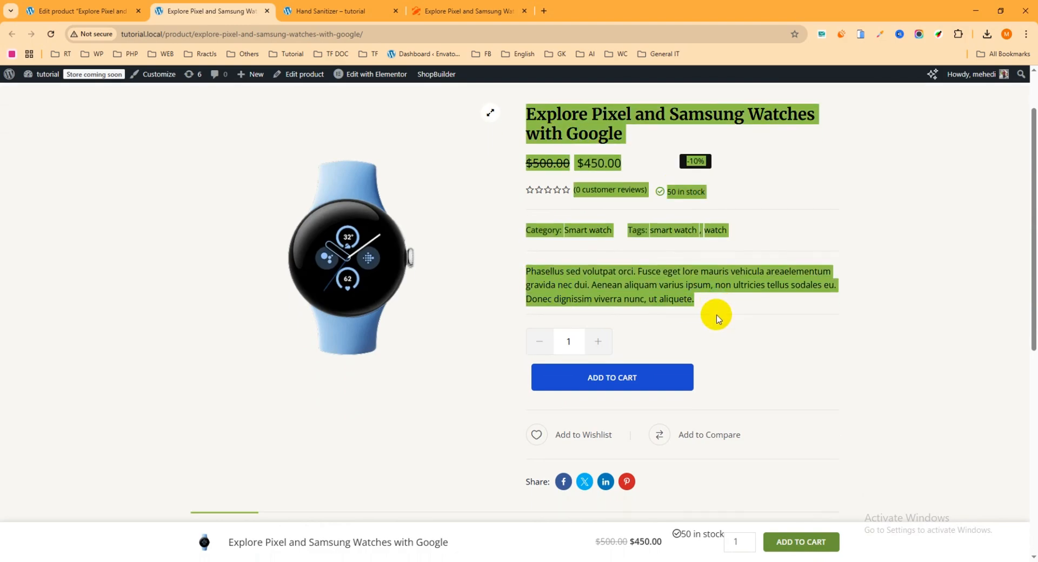
click(693, 296)
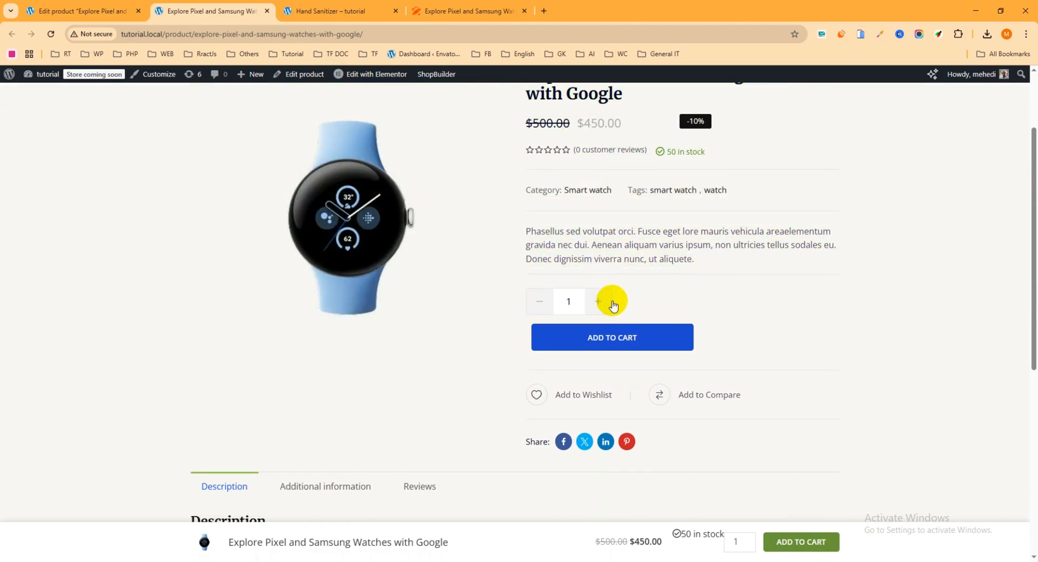
- Raise the quantity by one, then view the Additional information and Reviews tabs
click(598, 302)
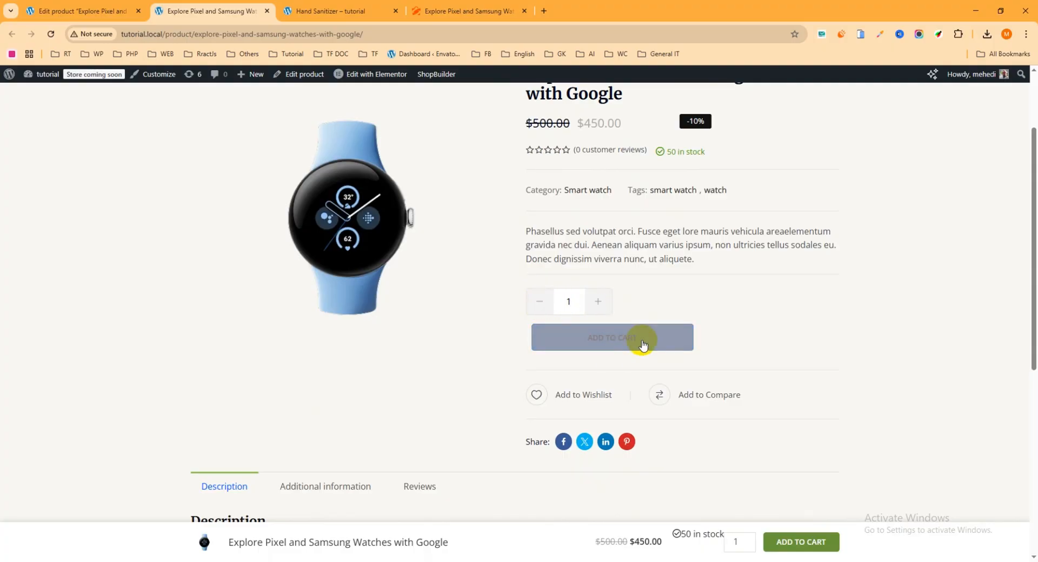
scroll(643, 342, down, 3)
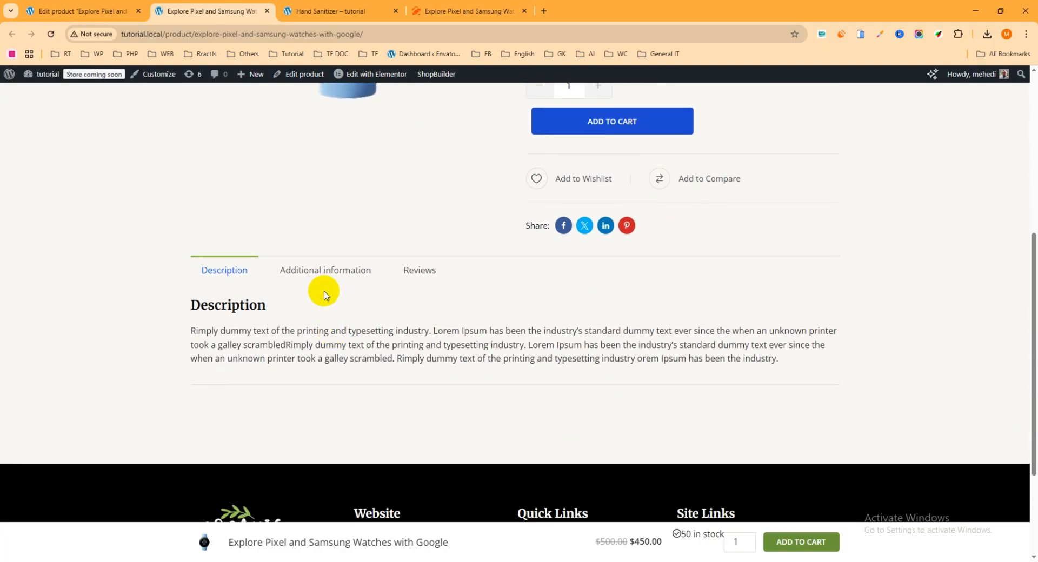
click(327, 272)
click(428, 273)
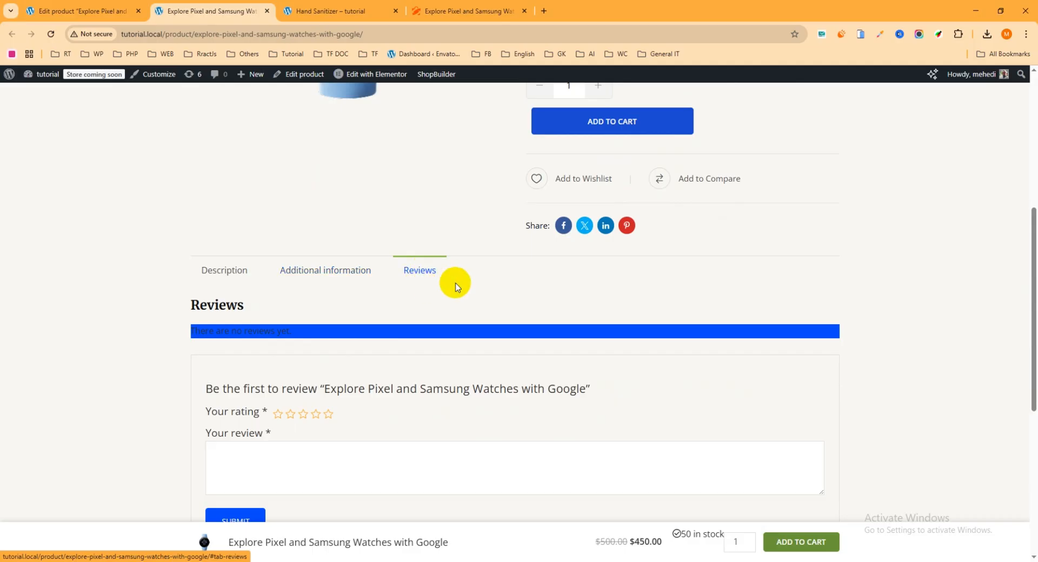